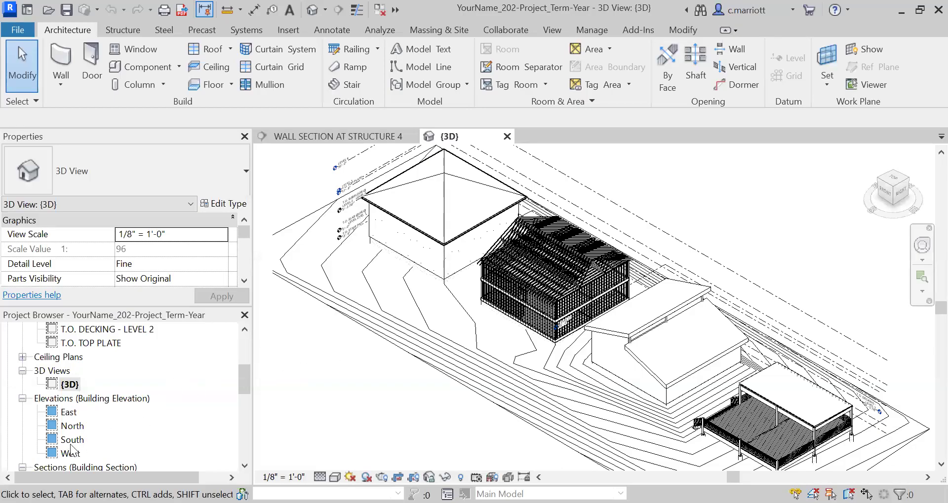
# Open the South building elevation and zoom in on the timber wall framing
pyautogui.doubleClick(72, 439)
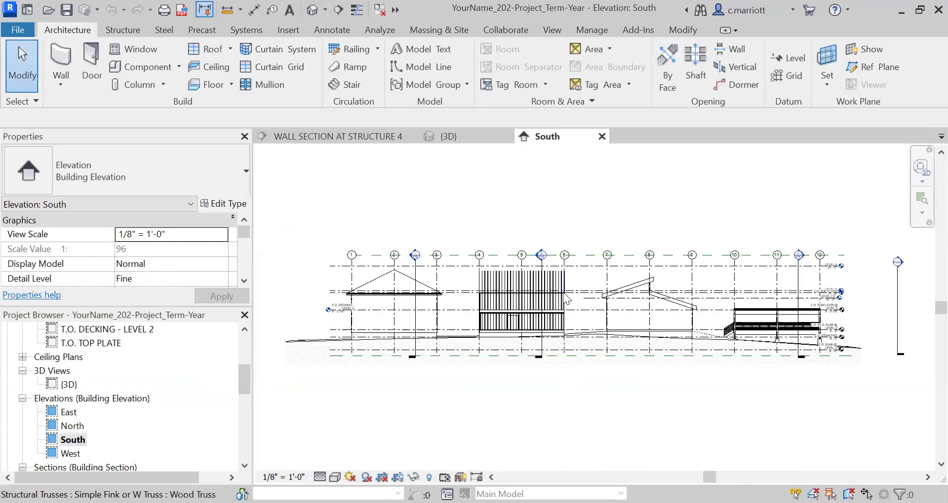
pyautogui.scroll(1, 558, 335)
pyautogui.scroll(3, 558, 336)
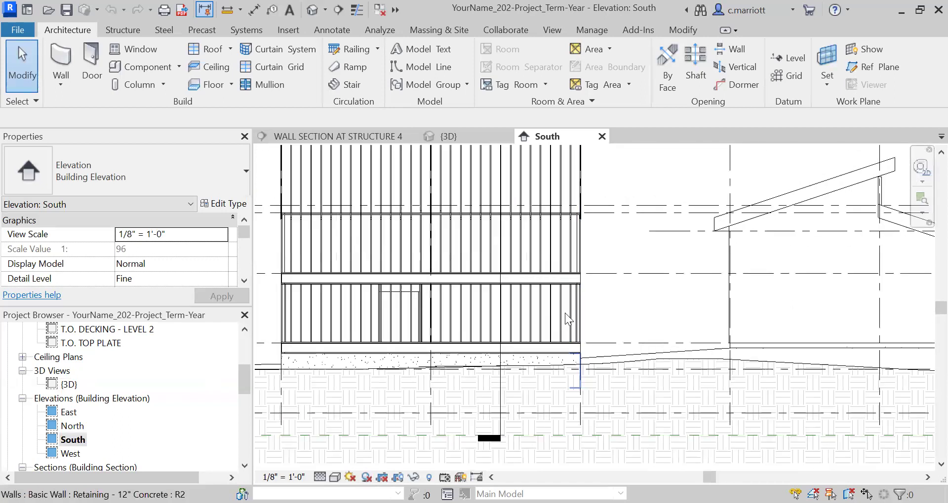
pyautogui.moveTo(588, 375); pyautogui.dragTo(654, 383, button='middle')
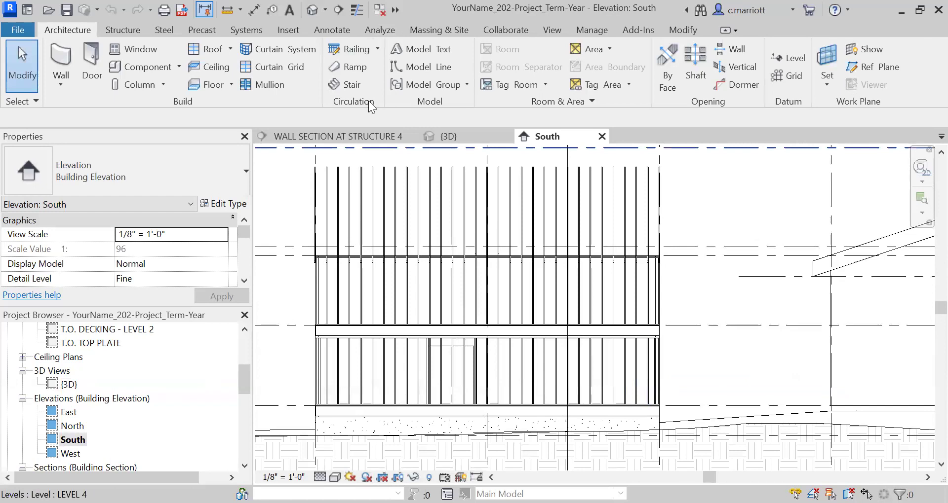
# Draw a callout box around the wall at grid 6 on the South elevation, creating South - Callout 1
pyautogui.click(548, 30)
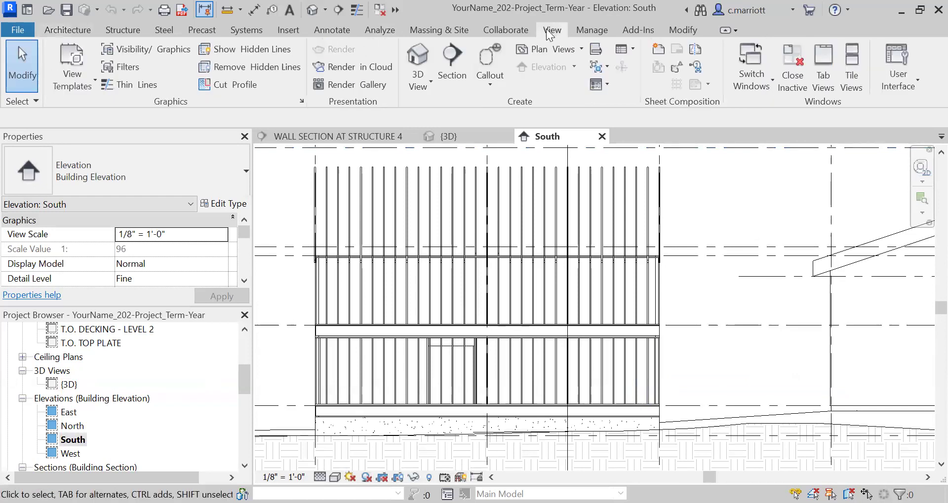
pyautogui.click(487, 68)
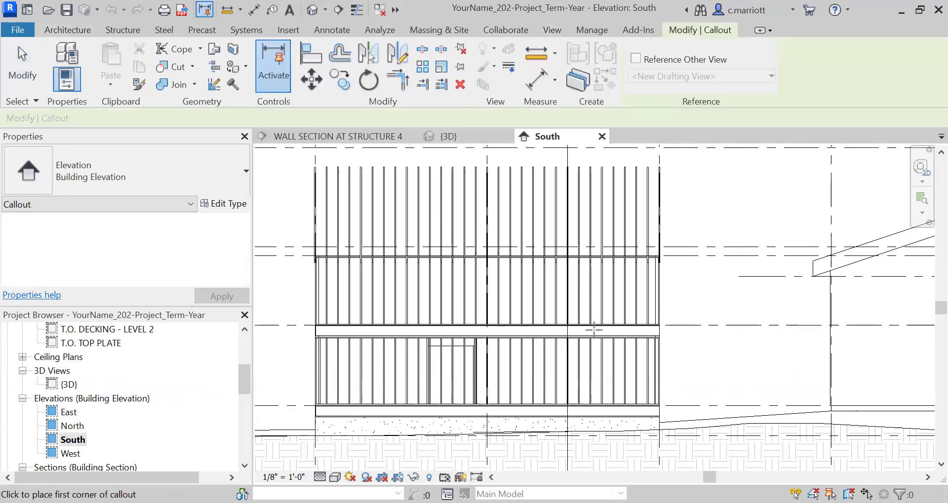
pyautogui.scroll(-2, 613, 423)
pyautogui.scroll(2, 617, 434)
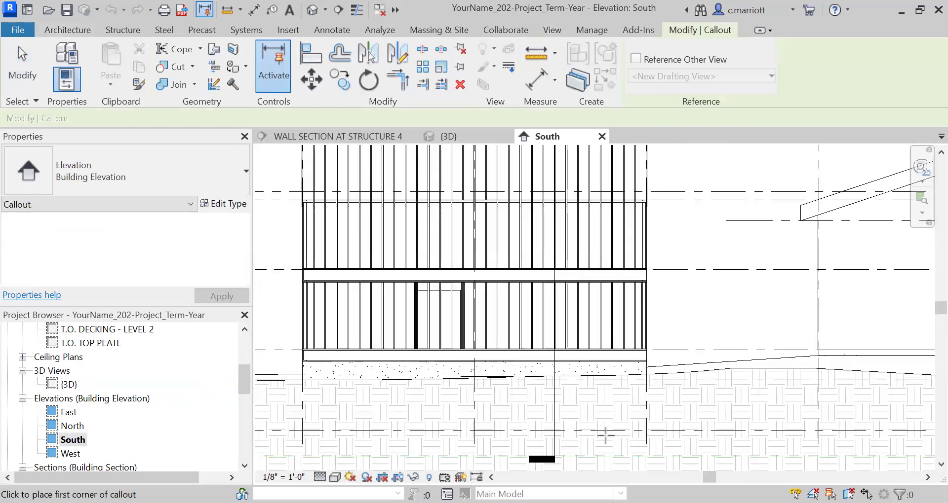
pyautogui.click(597, 438)
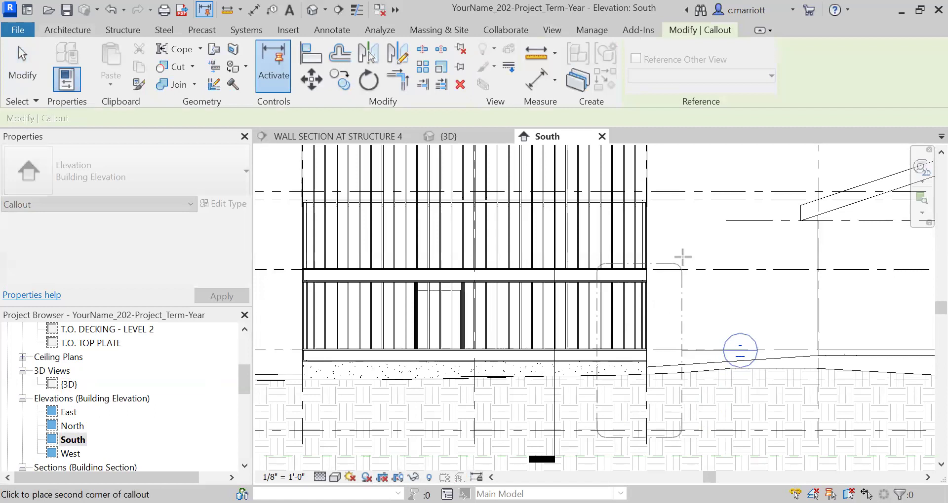
pyautogui.click(676, 192)
pyautogui.moveTo(693, 230); pyautogui.dragTo(677, 355, button='middle')
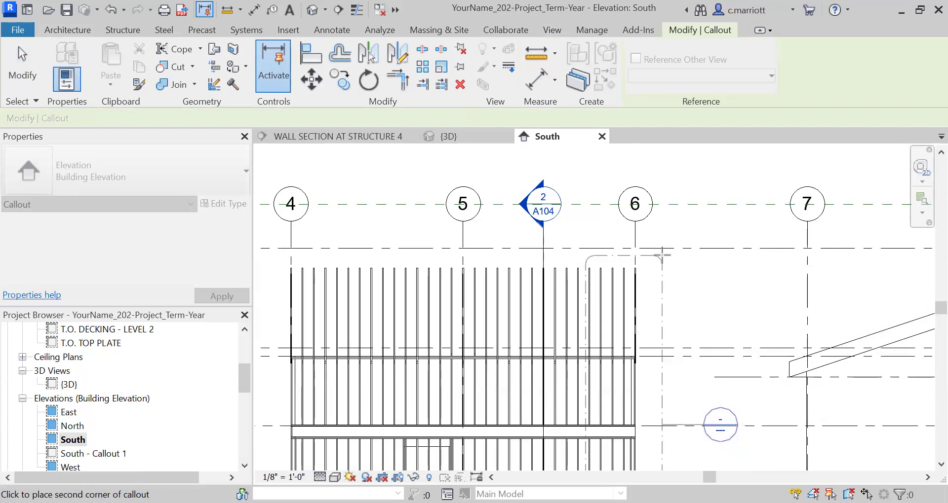
pyautogui.click(668, 256)
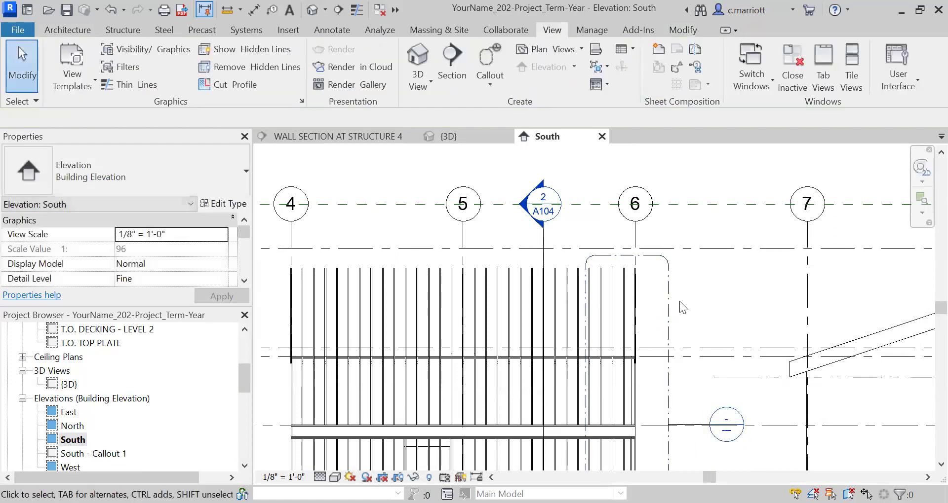
pyautogui.scroll(-4, 679, 301)
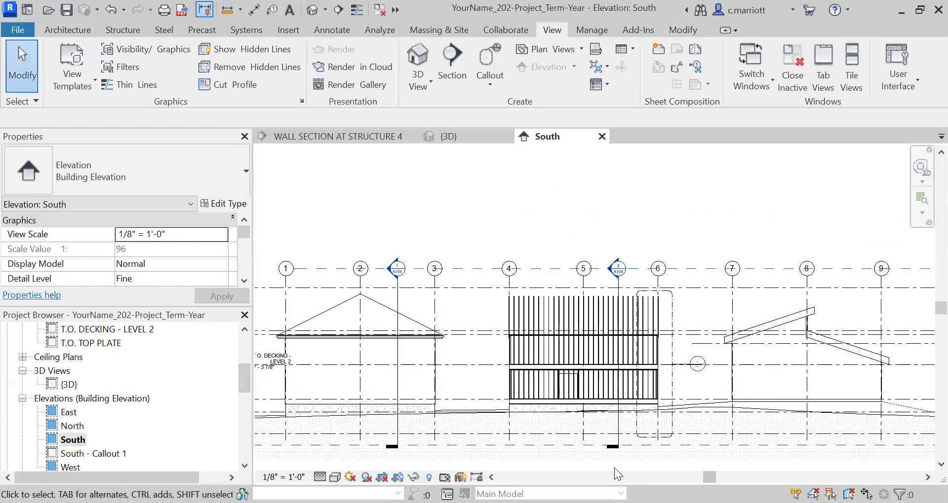
# Rename the South - Callout 1 view to 'STRUCTURE 4 - ELEVATION DETAIL'
pyautogui.click(85, 454)
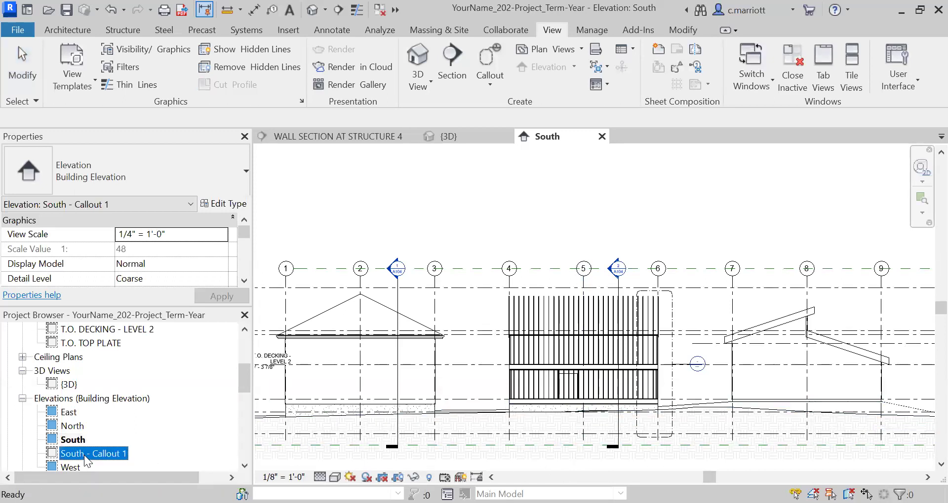
pyautogui.click(83, 455)
pyautogui.rightClick(84, 456)
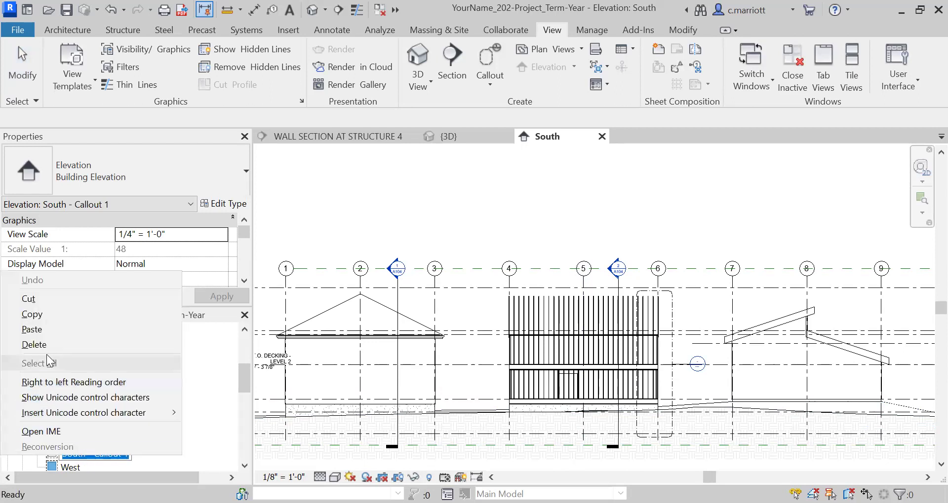
pyautogui.click(75, 447)
pyautogui.doubleClick(74, 454)
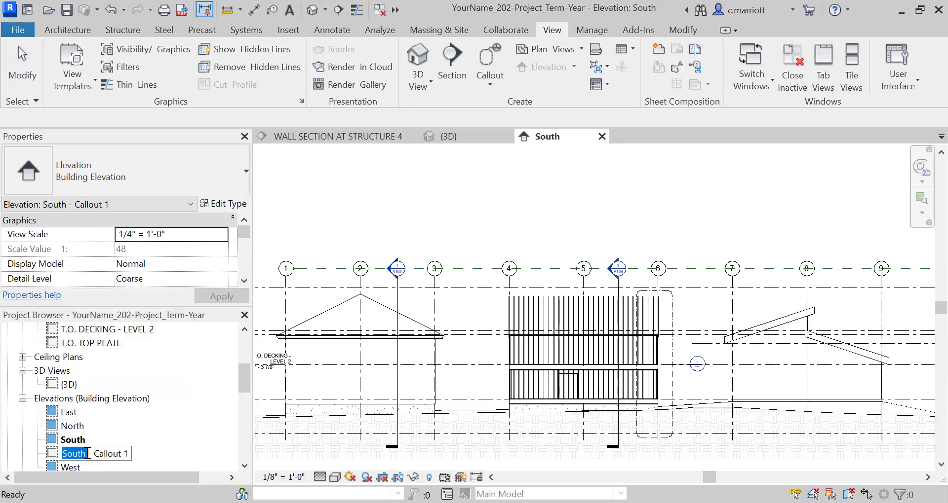
pyautogui.hotkey('ctrl', 'a')
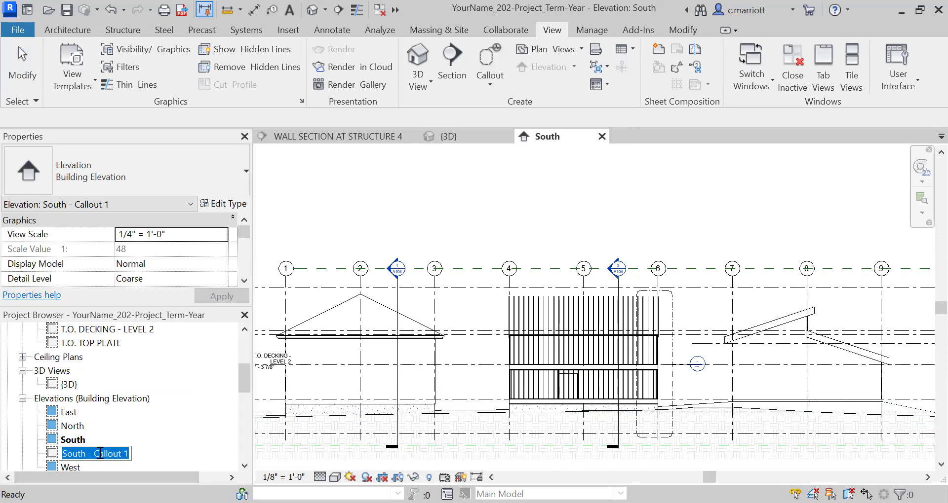
pyautogui.write('St')
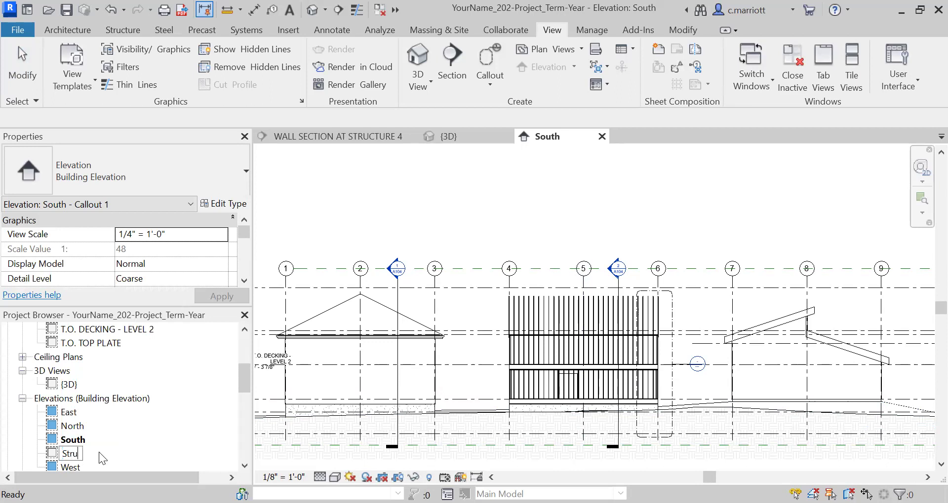
pyautogui.write('RUCTURE 4 - ELEVATION DETAIL')
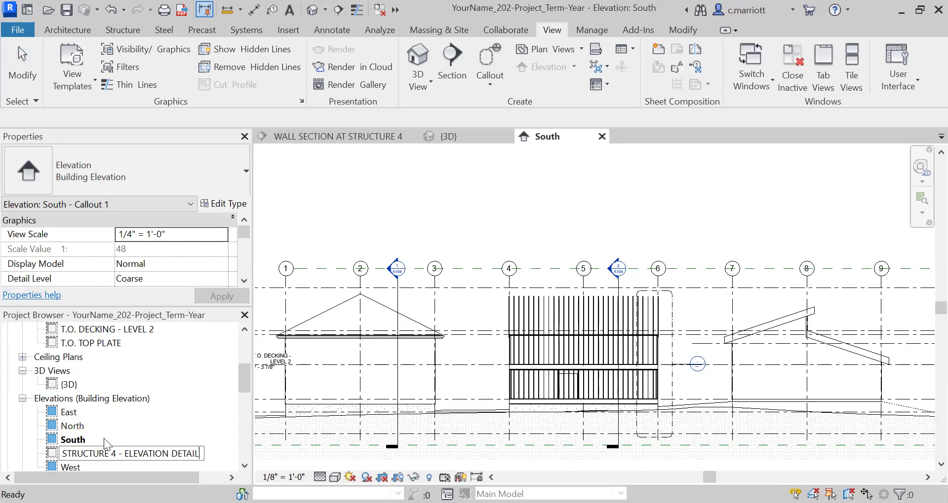
pyautogui.press('Return')
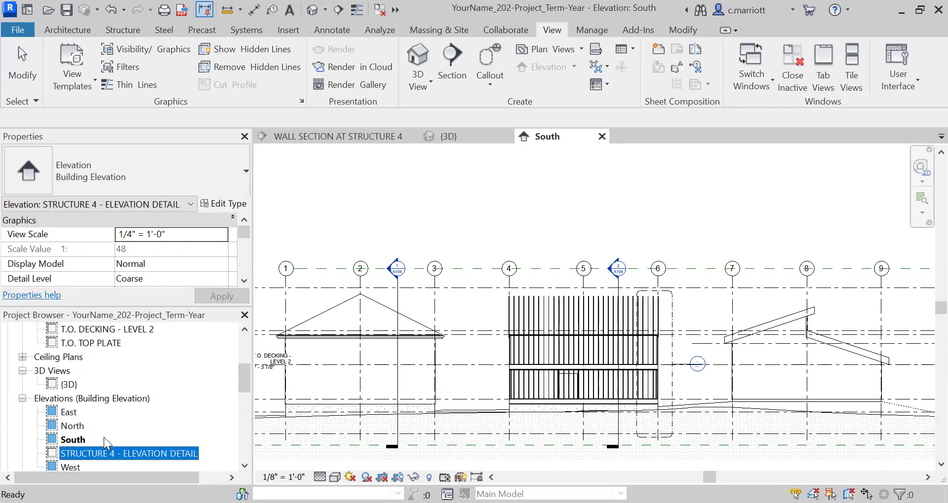
# Open the STRUCTURE 4 - ELEVATION DETAIL view from the Project Browser
pyautogui.click(83, 439)
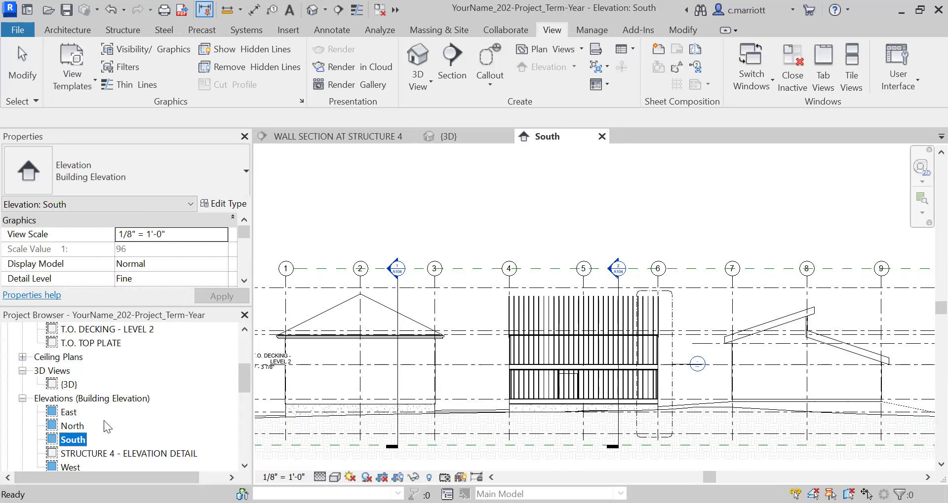
pyautogui.click(102, 454)
pyautogui.doubleClick(102, 454)
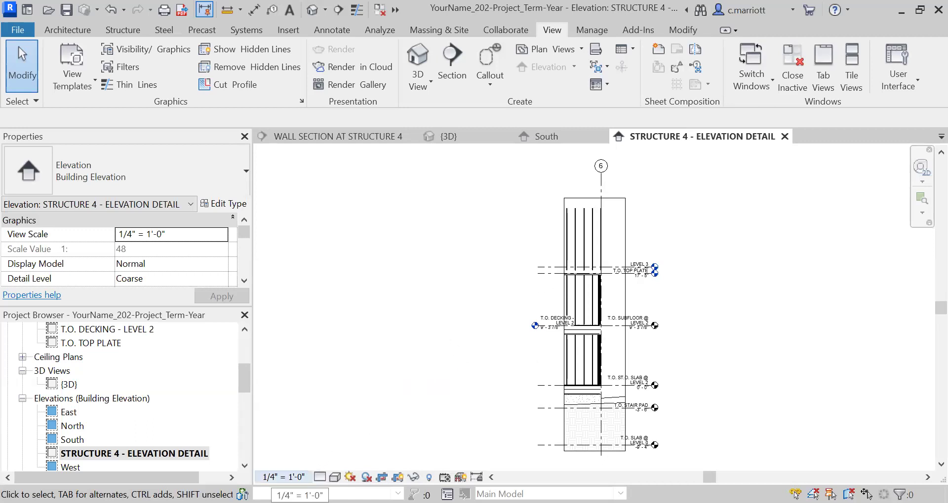
# Change the STRUCTURE 4 - ELEVATION DETAIL view scale to 1/2" = 1'-0"
pyautogui.click(284, 477)
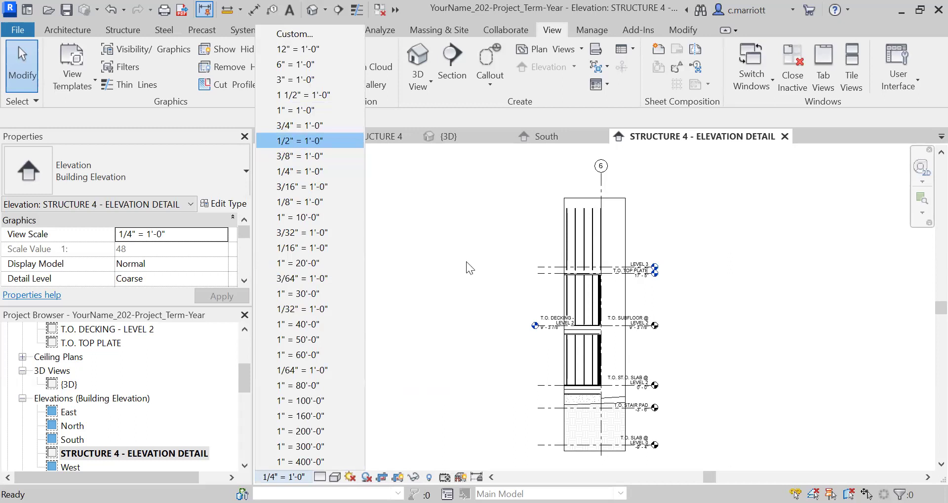
pyautogui.press('Return')
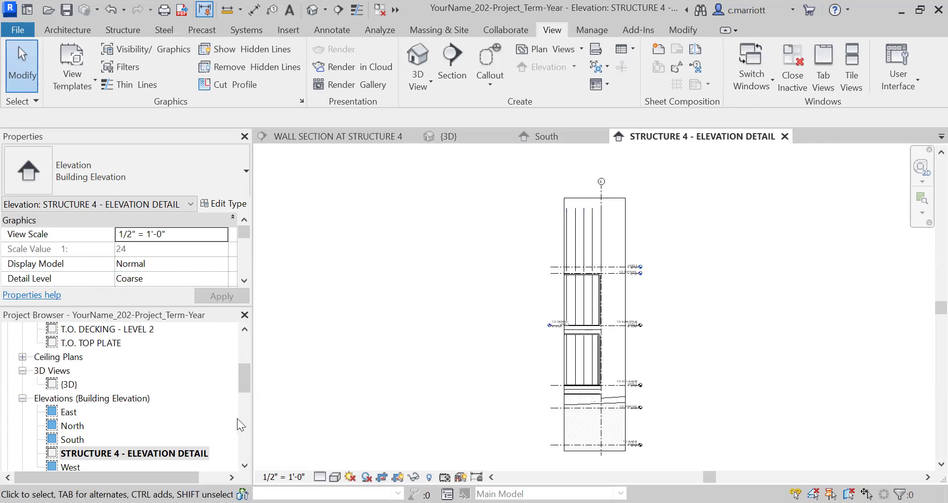
pyautogui.click(242, 439)
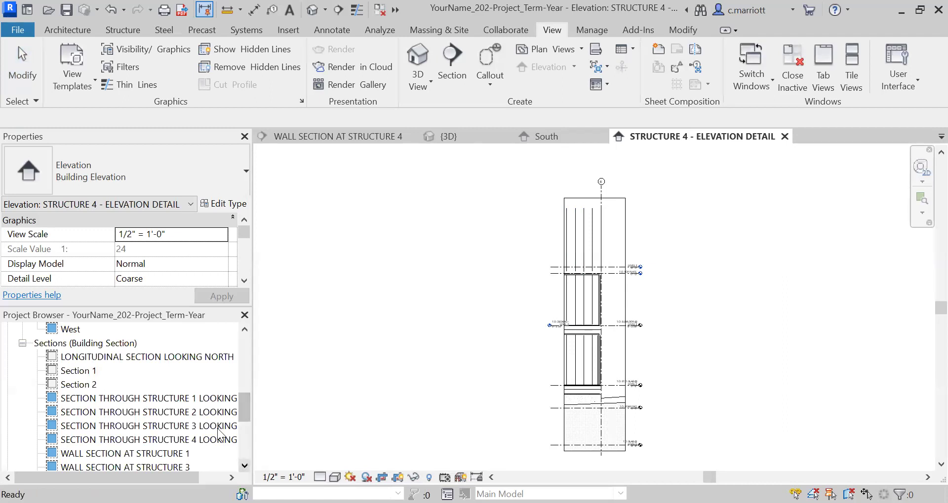
# Open SECTION THROUGH STRUCTURE 2 LOOKING WEST and draw a callout around grids B to A
pyautogui.doubleClick(92, 413)
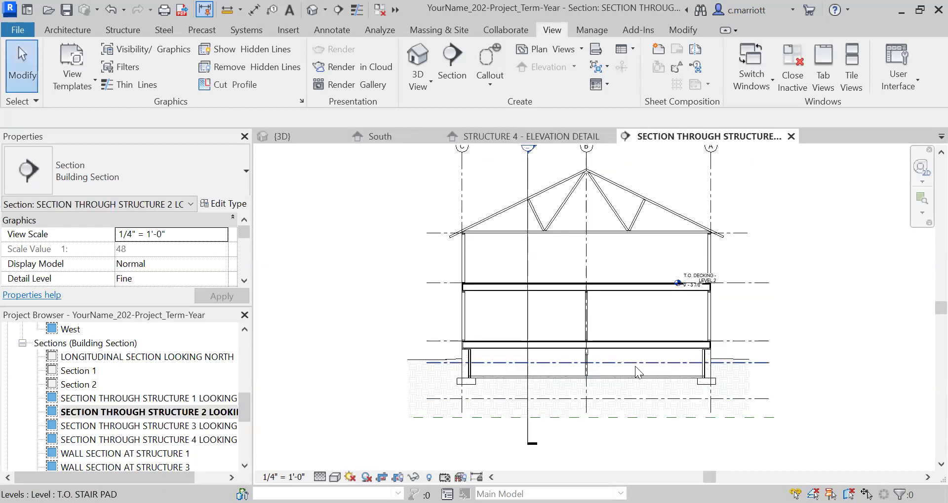
pyautogui.moveTo(635, 367); pyautogui.dragTo(625, 399, button='middle')
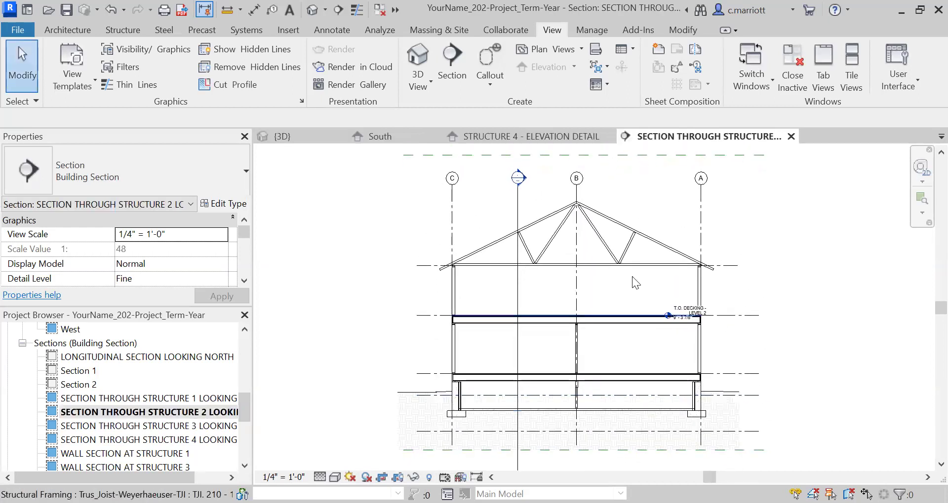
pyautogui.click(484, 59)
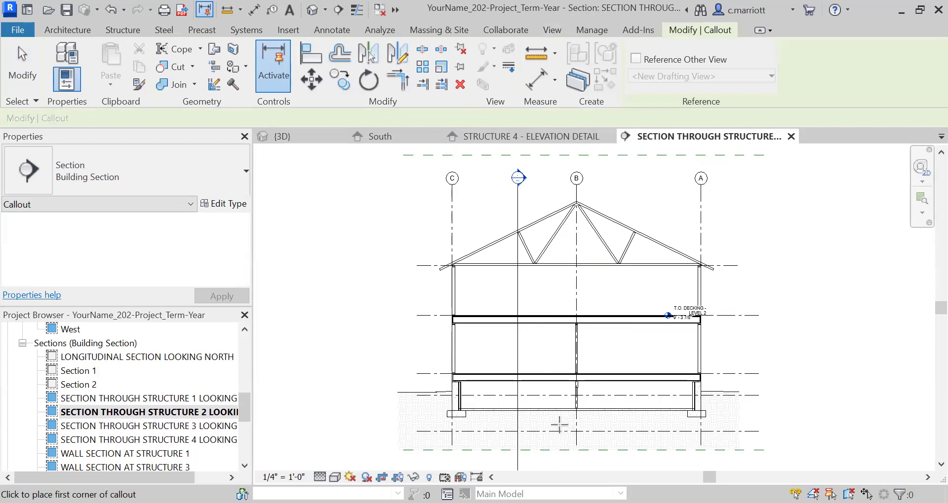
pyautogui.click(561, 423)
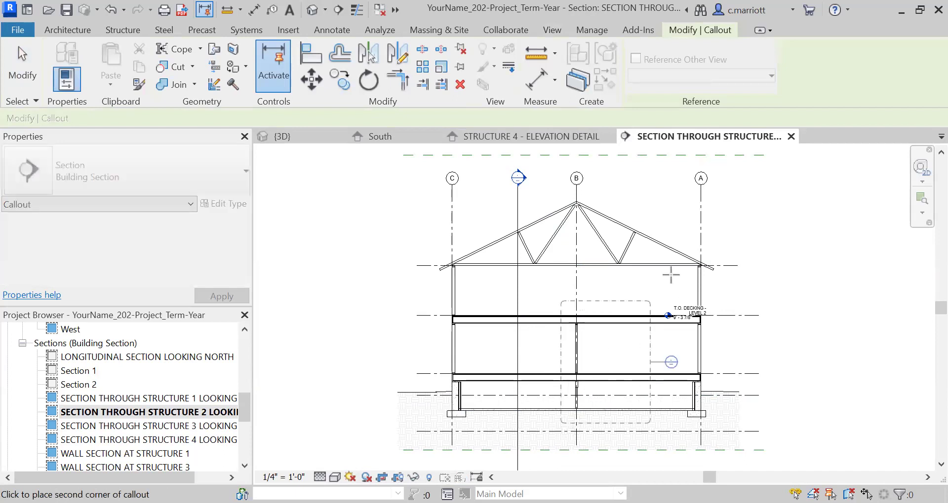
pyautogui.click(716, 175)
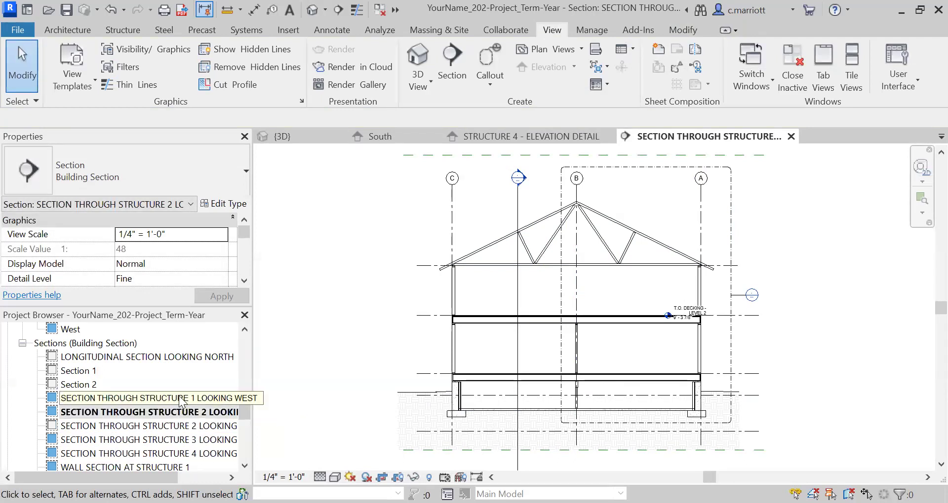
# Rename the section's Callout 1 view to 'ENLARGED SECTION OF STRUCTURE 2' and open it
pyautogui.click(172, 428)
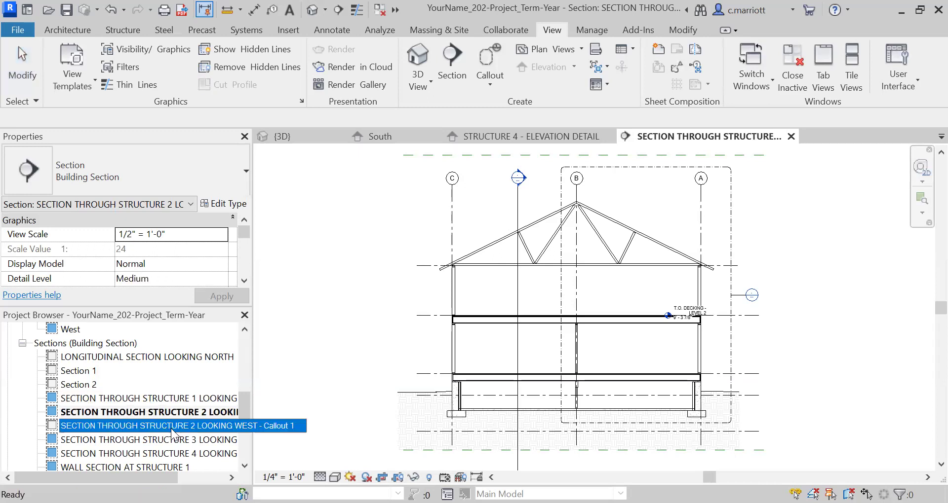
pyautogui.rightClick(172, 429)
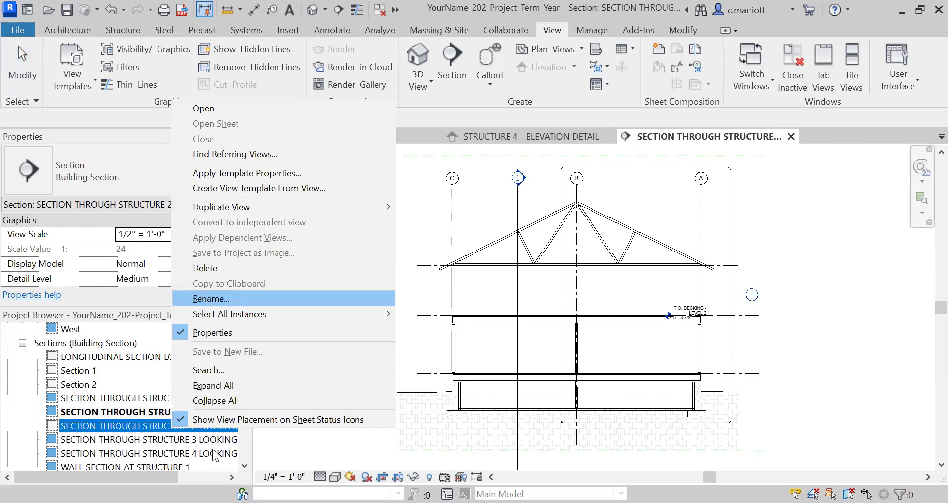
pyautogui.press('Return')
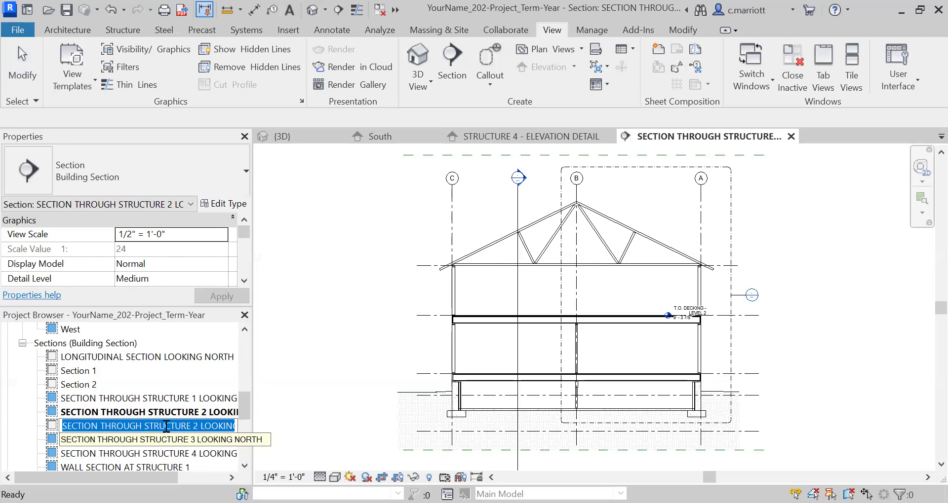
pyautogui.click(105, 424)
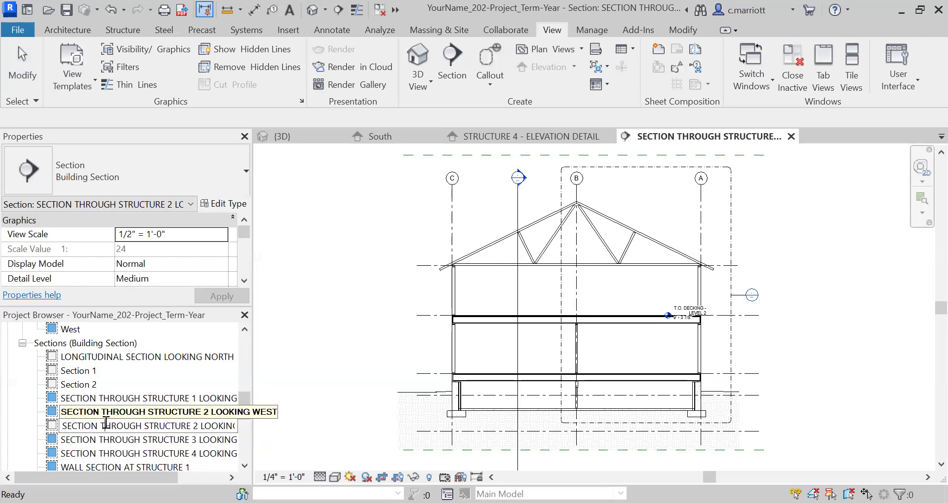
pyautogui.hotkey('ctrl', 'a')
pyautogui.write('ENL')
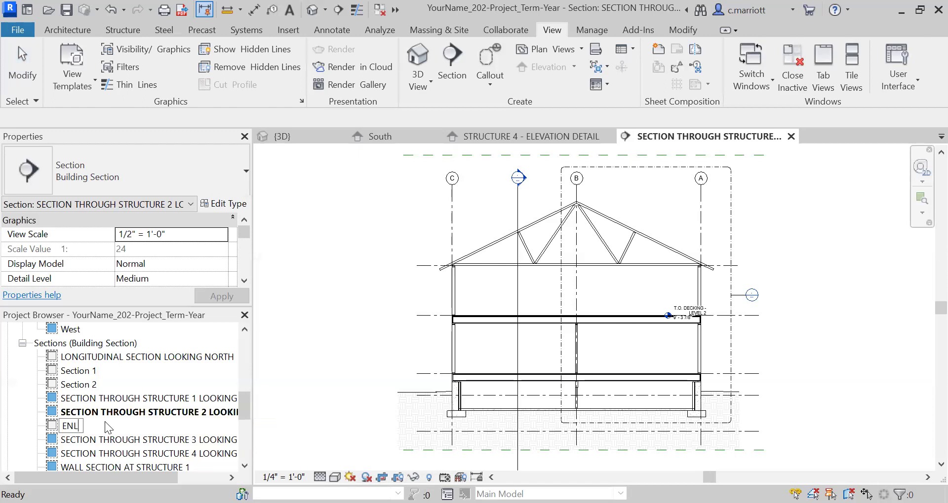
pyautogui.write('ARGED SECTION ')
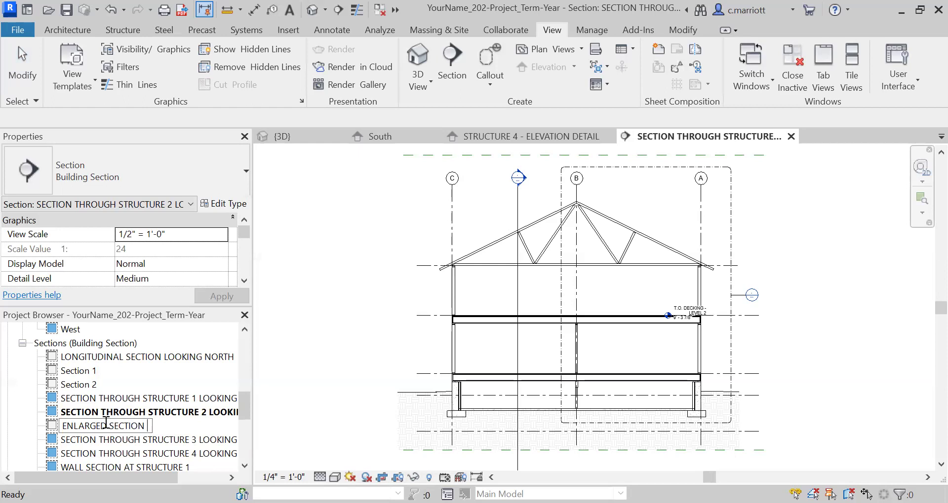
pyautogui.write('OF STRUCTURE 2')
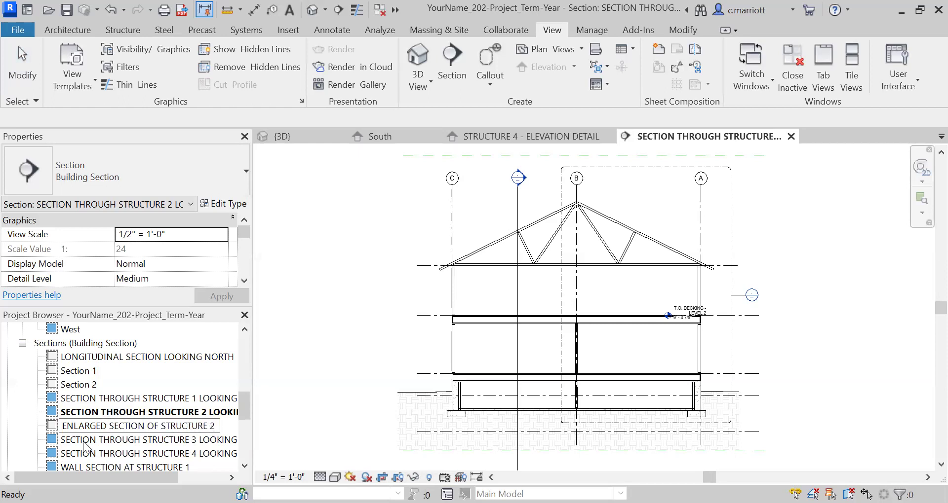
pyautogui.click(86, 445)
pyautogui.click(309, 430)
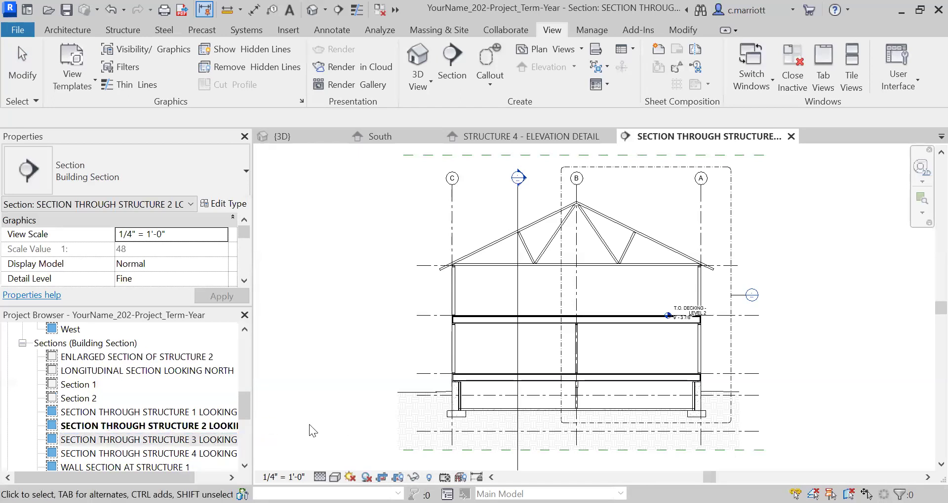
pyautogui.doubleClick(72, 356)
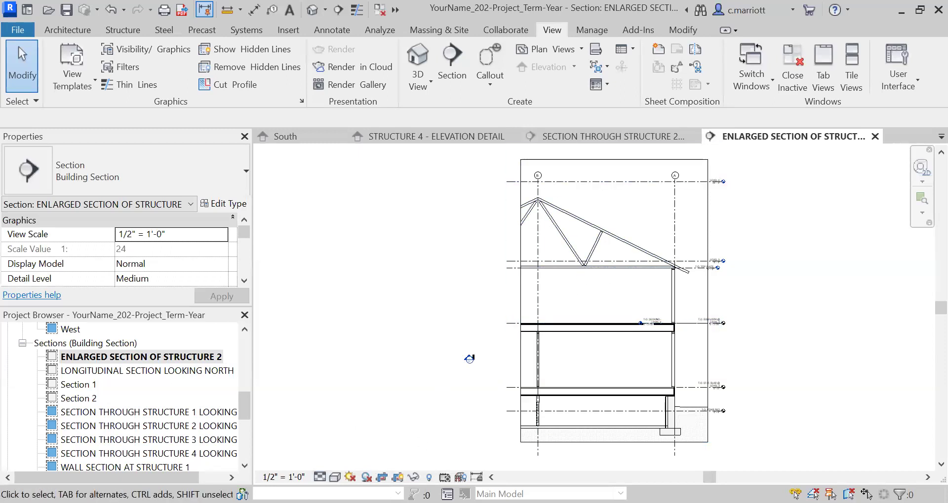
# Switch the ENLARGED SECTION OF STRUCTURE 2 view to the Shaded visual style
pyautogui.click(335, 477)
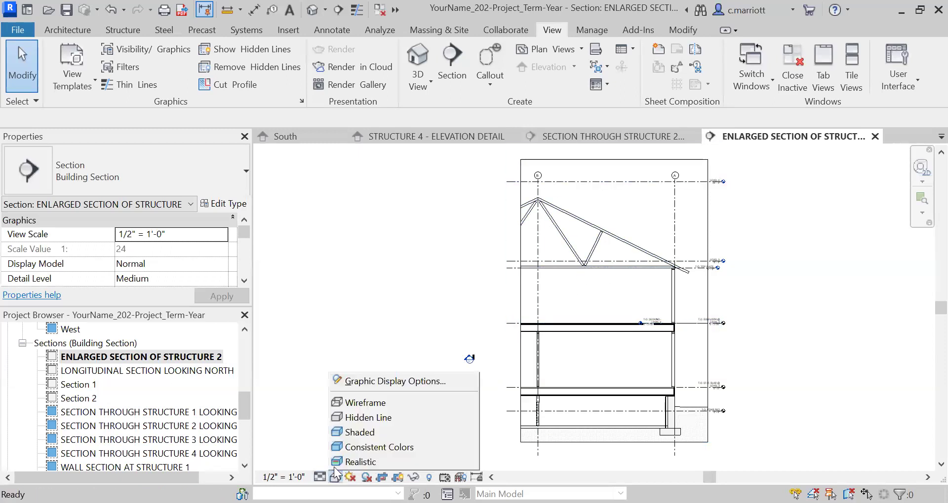
pyautogui.click(338, 433)
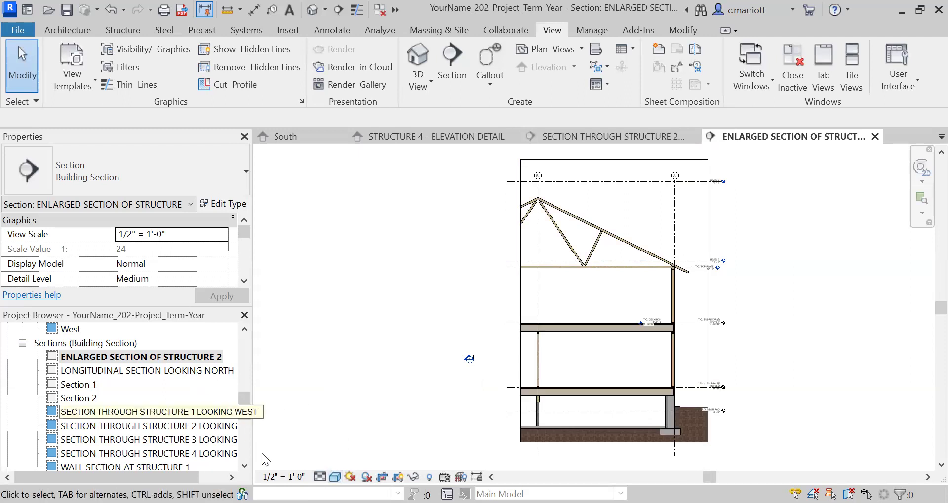
pyautogui.moveTo(243, 391); pyautogui.dragTo(245, 355)
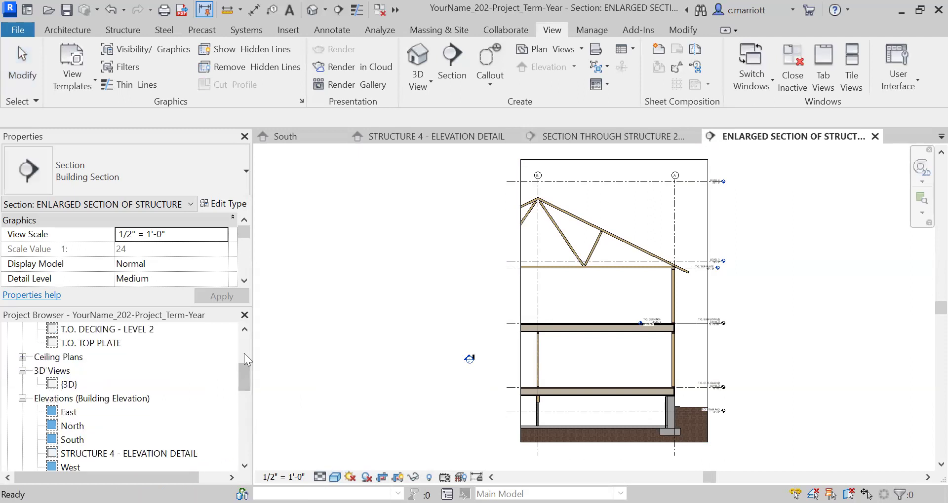
# Reopen STRUCTURE 4 - ELEVATION DETAIL and set its visual style to Shaded
pyautogui.doubleClick(124, 454)
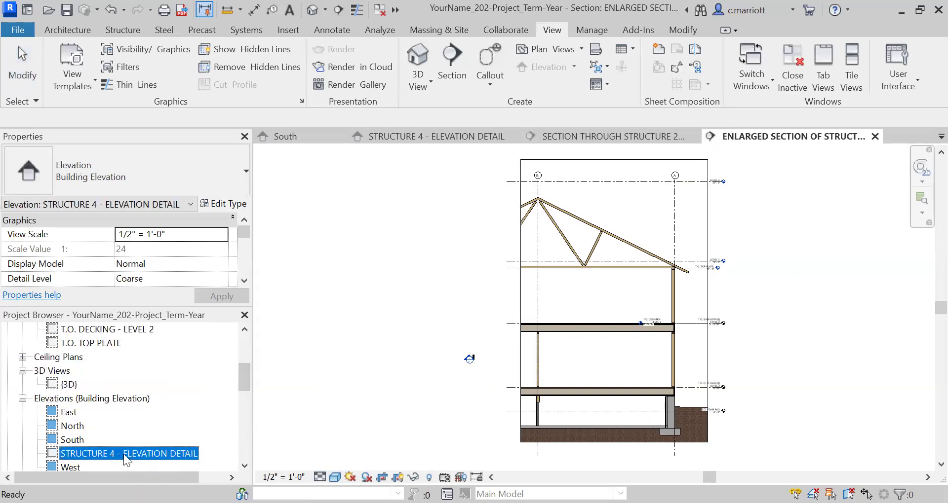
pyautogui.click(335, 478)
pyautogui.click(358, 435)
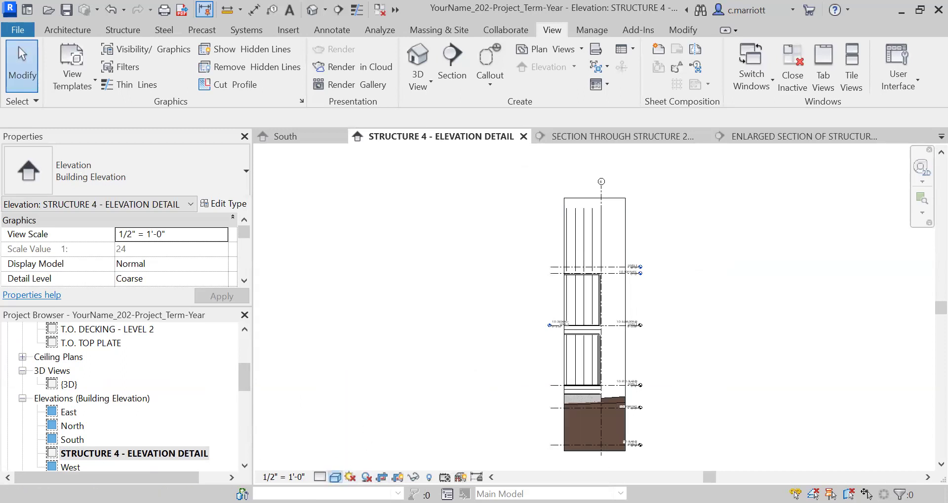
pyautogui.click(334, 477)
pyautogui.click(348, 432)
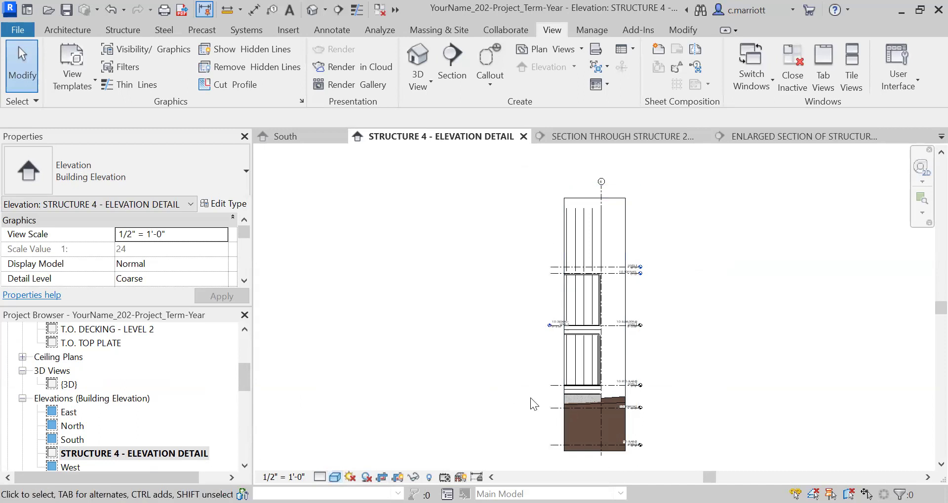
pyautogui.scroll(5, 530, 397)
pyautogui.scroll(4, 560, 306)
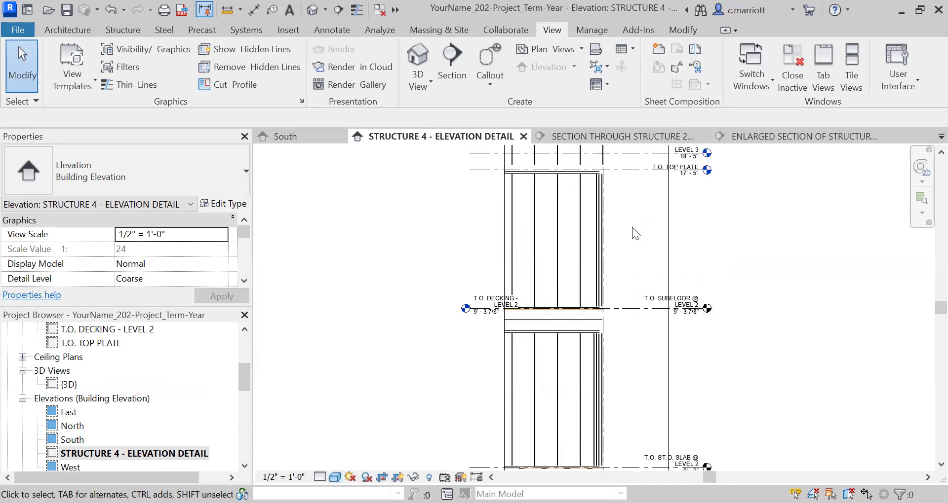
pyautogui.scroll(-5, 548, 327)
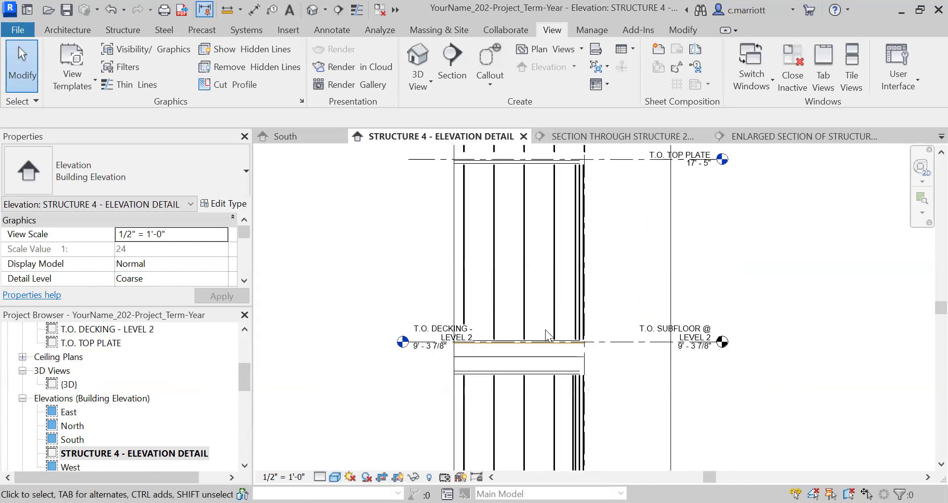
pyautogui.scroll(-2, 521, 321)
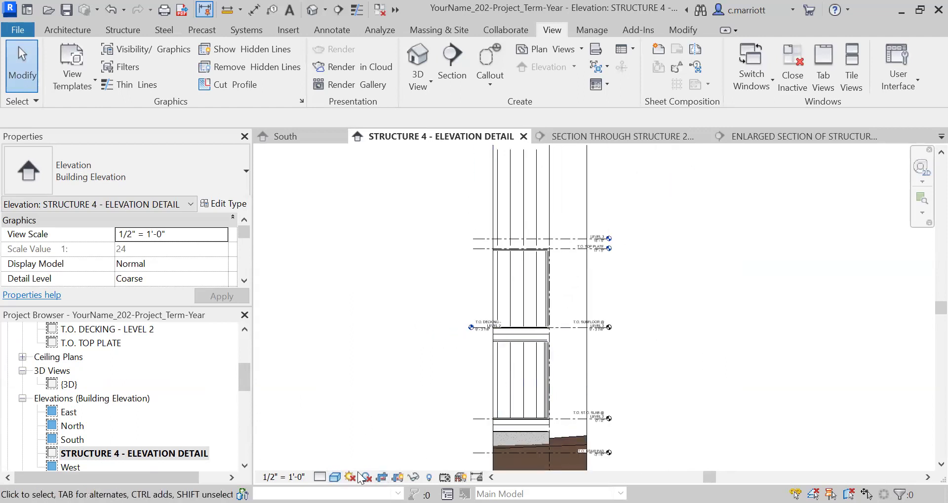
pyautogui.scroll(3, 523, 283)
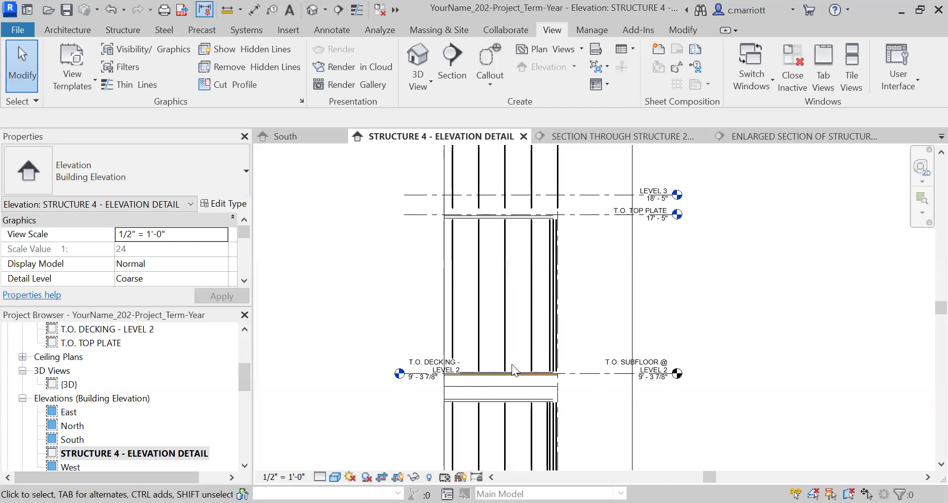
pyautogui.scroll(-2, 417, 354)
pyautogui.moveTo(365, 420); pyautogui.dragTo(401, 332, button='middle')
pyautogui.scroll(-1, 401, 332)
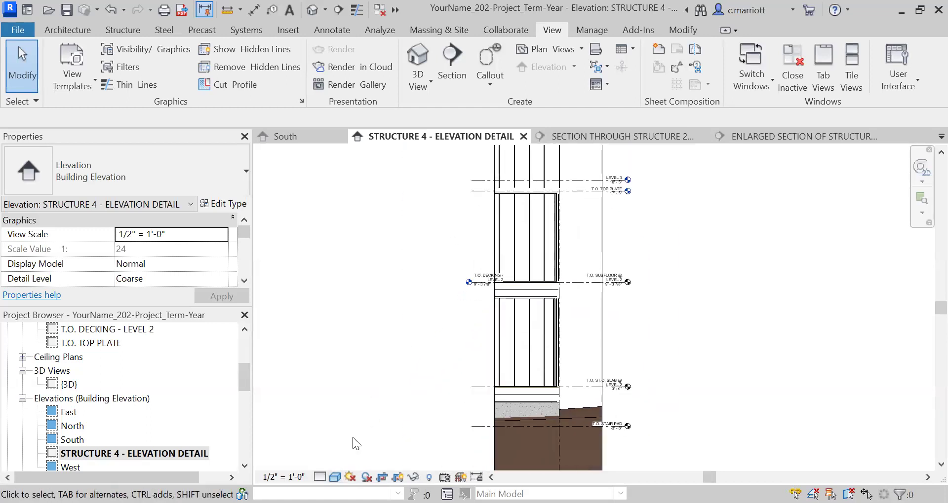
# Set the elevation detail's Detail Level to Fine to show individual timber studs
pyautogui.click(320, 478)
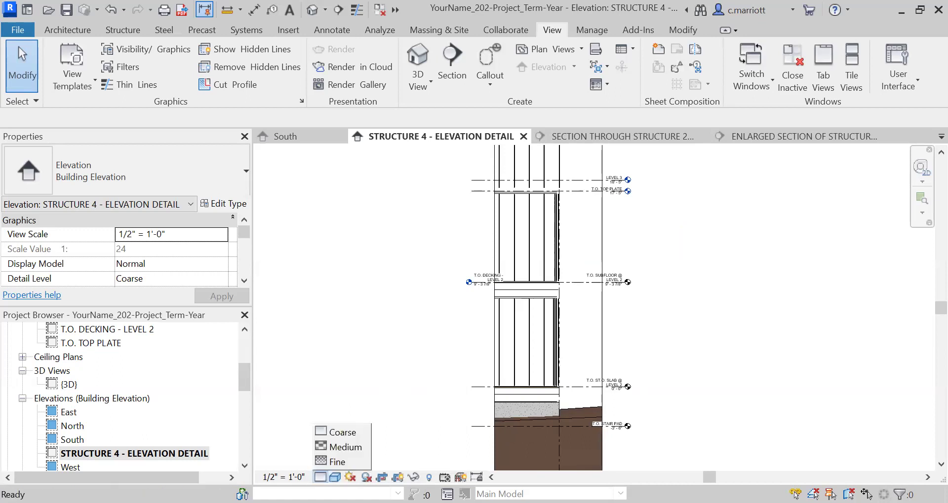
pyautogui.click(323, 462)
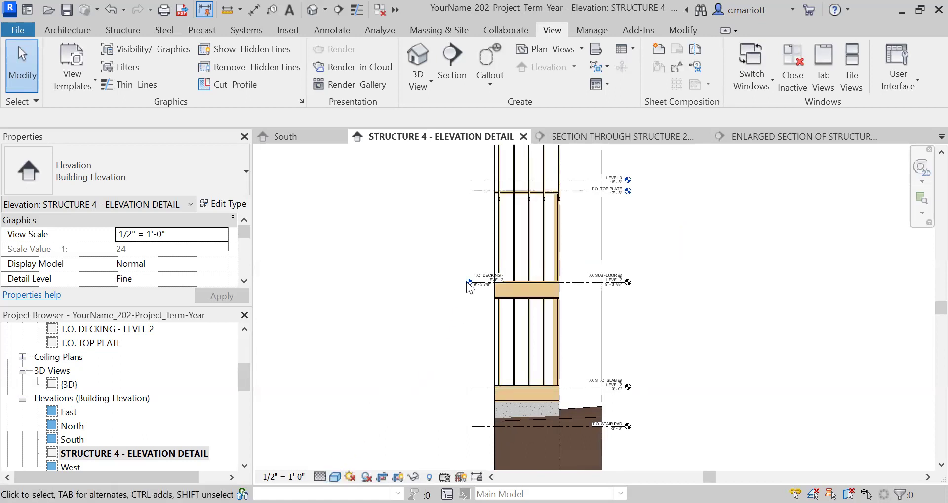
pyautogui.scroll(2, 542, 218)
pyautogui.scroll(-1, 576, 297)
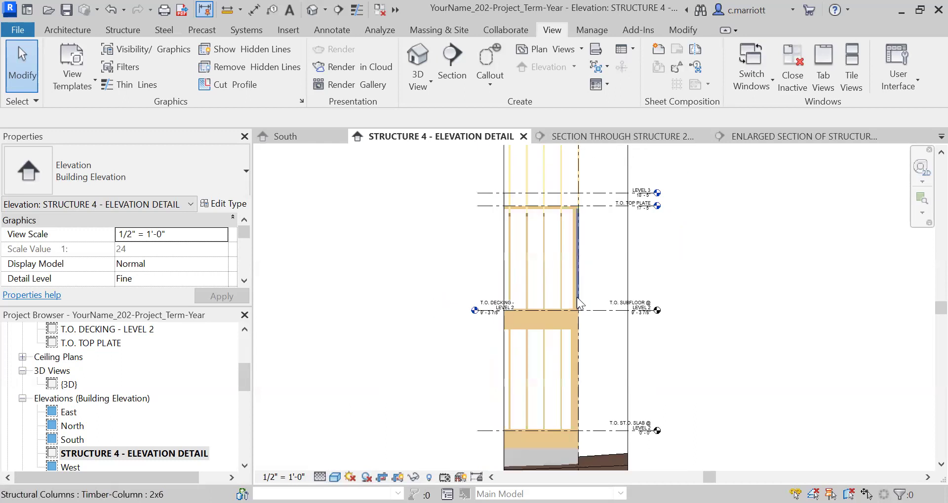
pyautogui.scroll(-3, 576, 297)
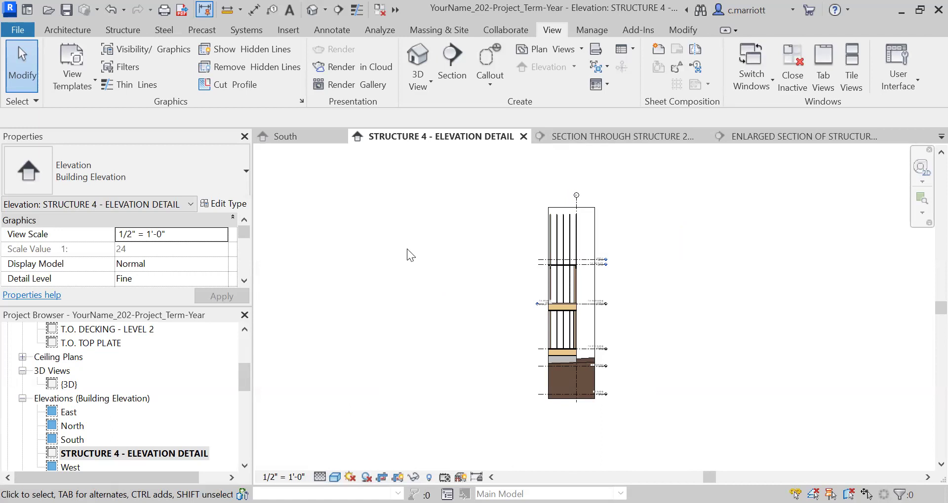
# Open the LEVEL 2 floor plan from the Floor Plans list in the Project Browser
pyautogui.click(240, 345)
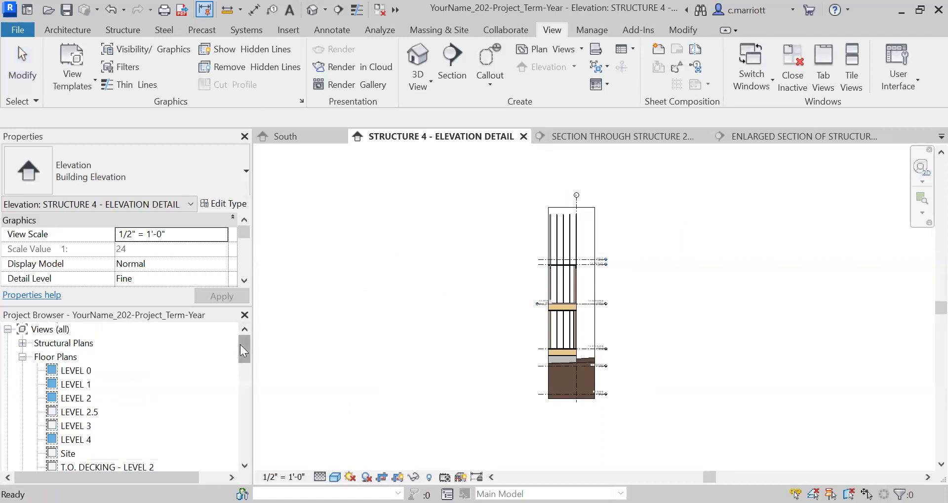
pyautogui.click(245, 467)
pyautogui.click(245, 467)
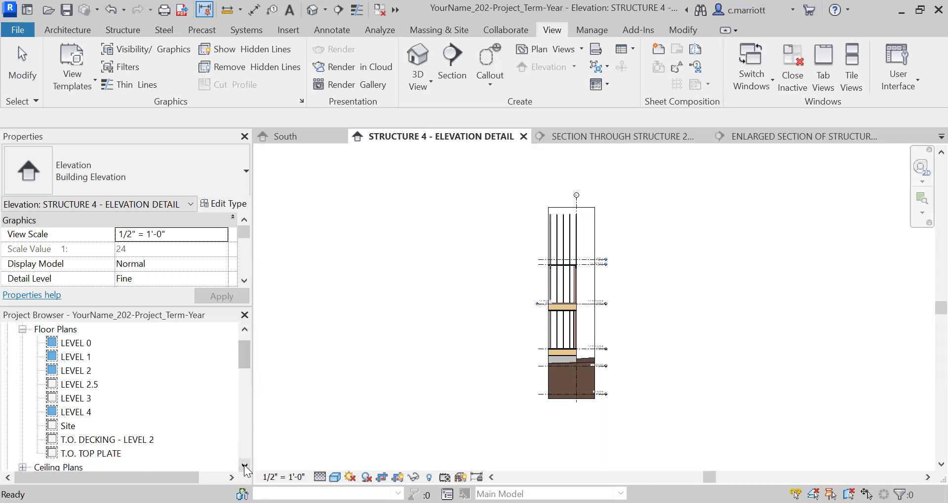
pyautogui.click(244, 467)
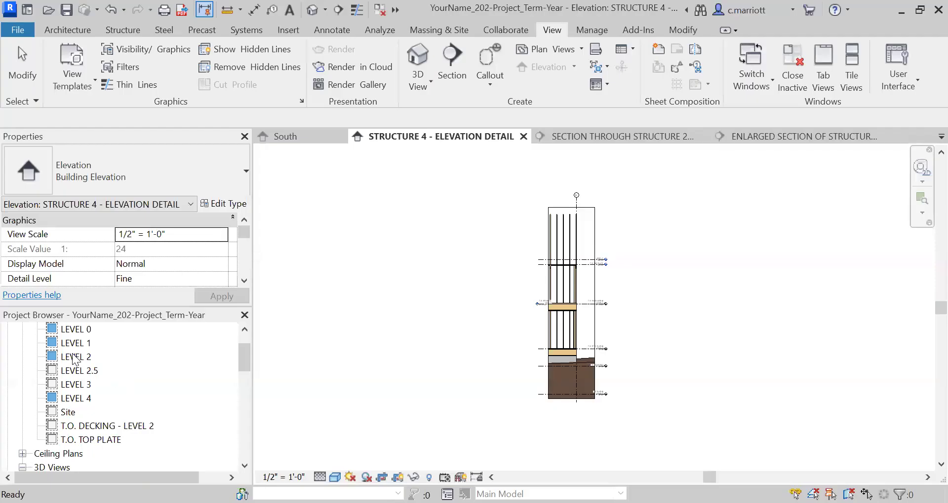
pyautogui.doubleClick(73, 358)
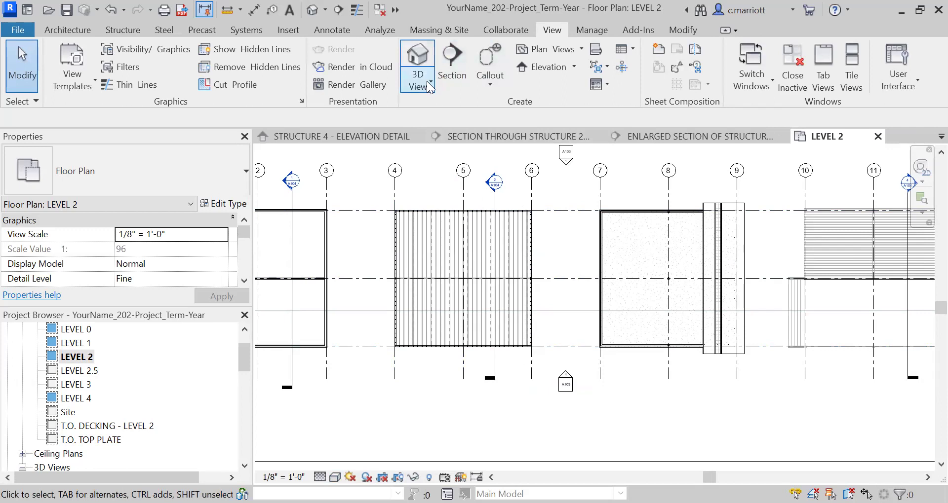
# Place a perspective camera below the plan near grid 6, aimed at framing between grids 4 and 5
pyautogui.click(428, 83)
pyautogui.click(377, 146)
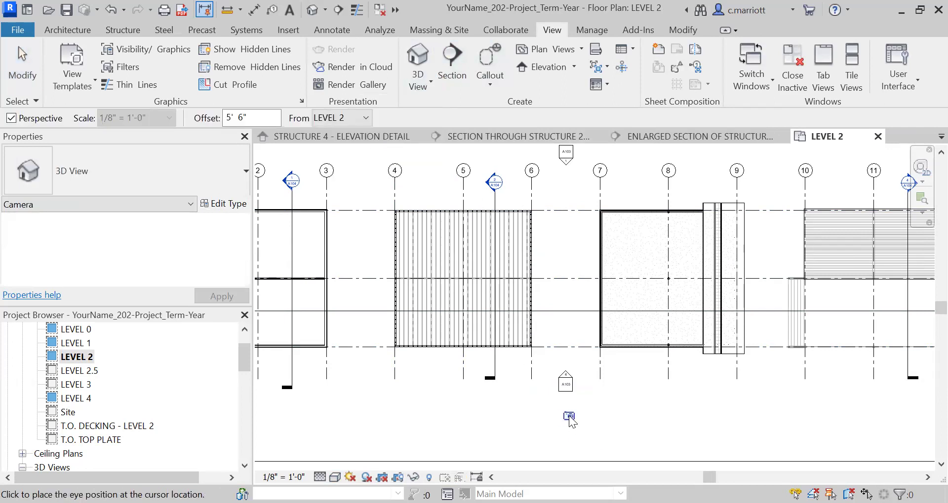
pyautogui.click(566, 412)
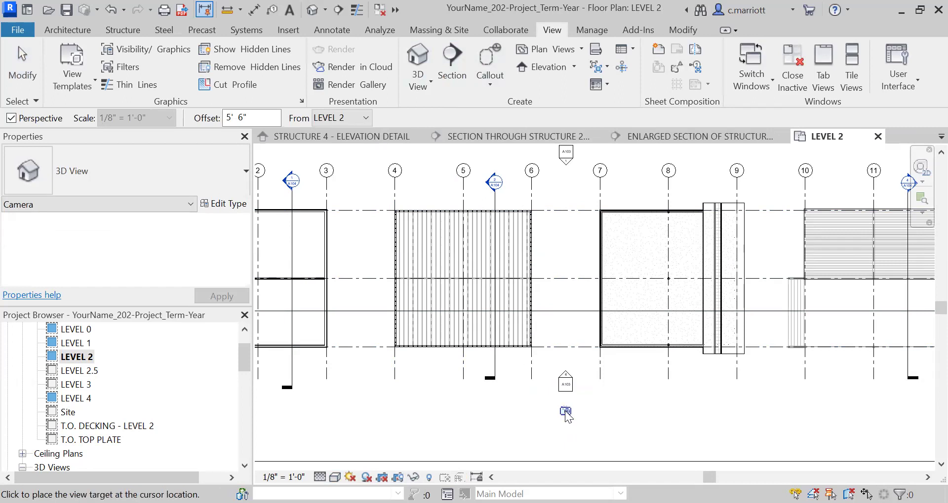
pyautogui.click(465, 261)
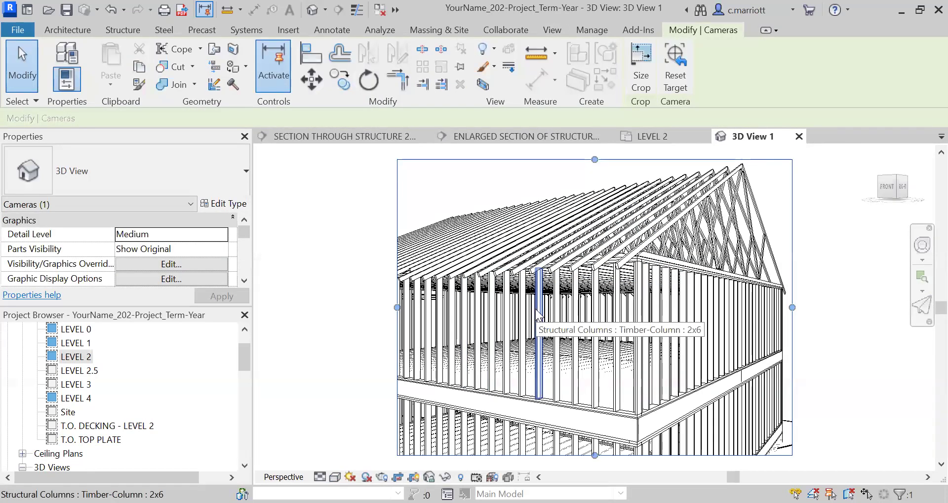
pyautogui.click(321, 291)
pyautogui.scroll(-1, 405, 326)
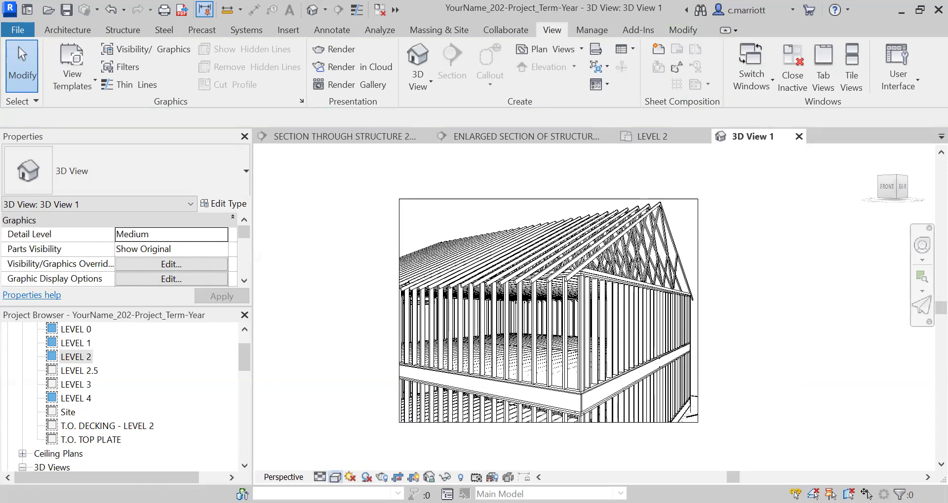
# Display the new 3D View 1 in the Shaded visual style
pyautogui.click(336, 477)
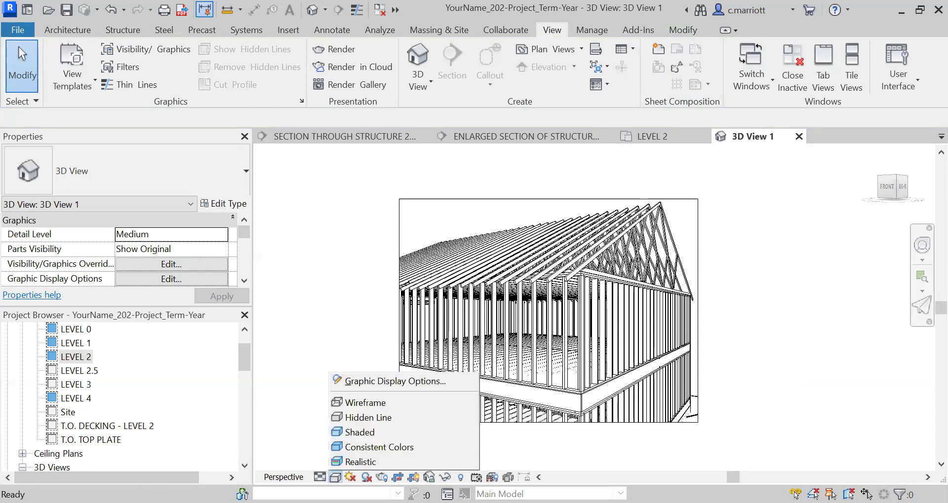
pyautogui.click(350, 434)
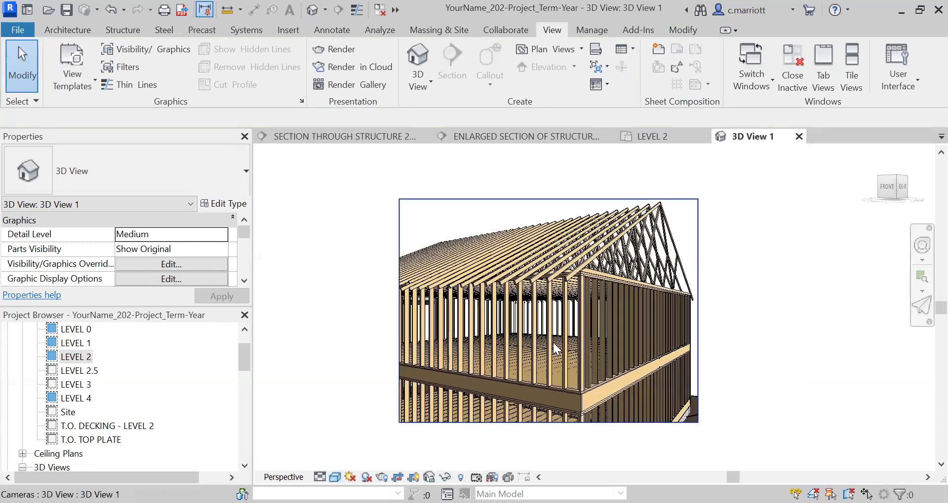
pyautogui.scroll(1, 575, 298)
pyautogui.scroll(2, 569, 316)
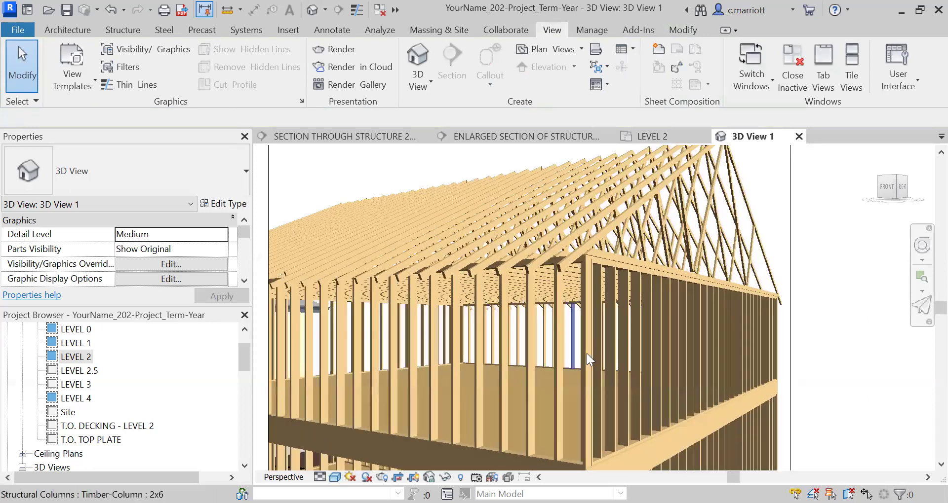
pyautogui.scroll(-4, 586, 354)
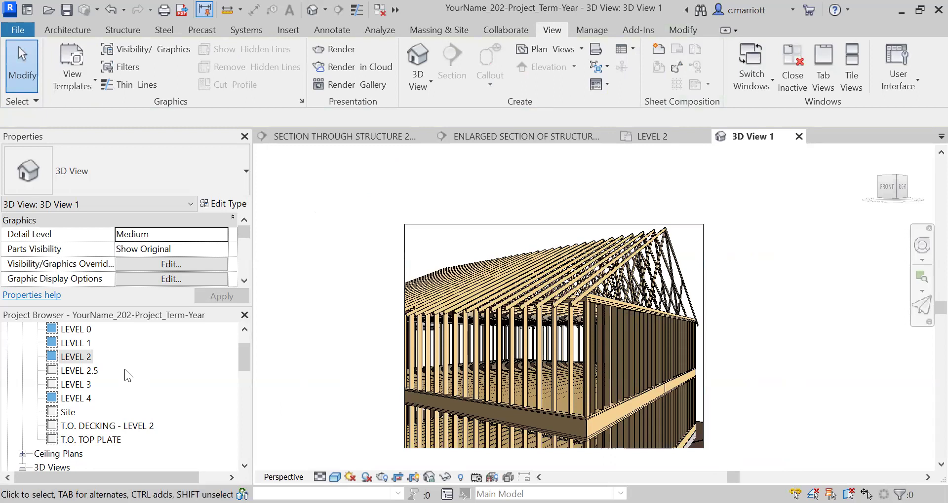
# On the LEVEL 2 plan, place a camera from the framing bay's bottom aimed at its top
pyautogui.doubleClick(69, 356)
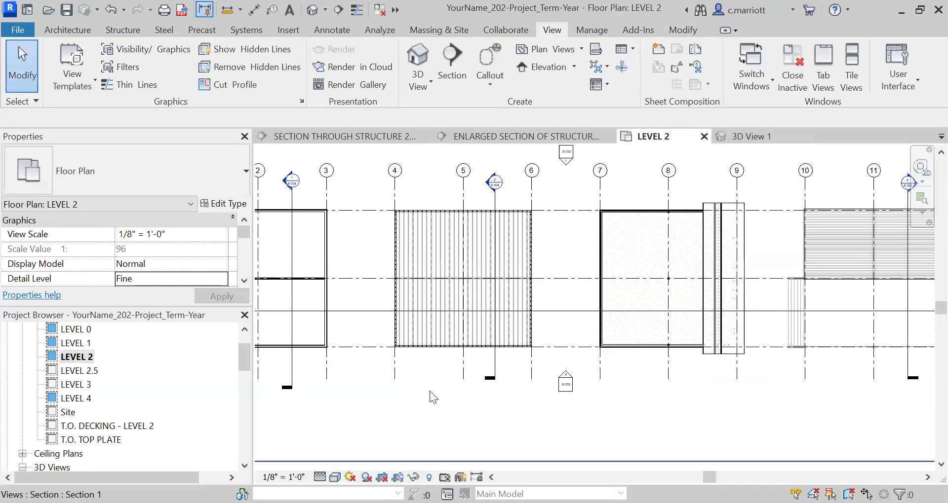
pyautogui.scroll(4, 435, 296)
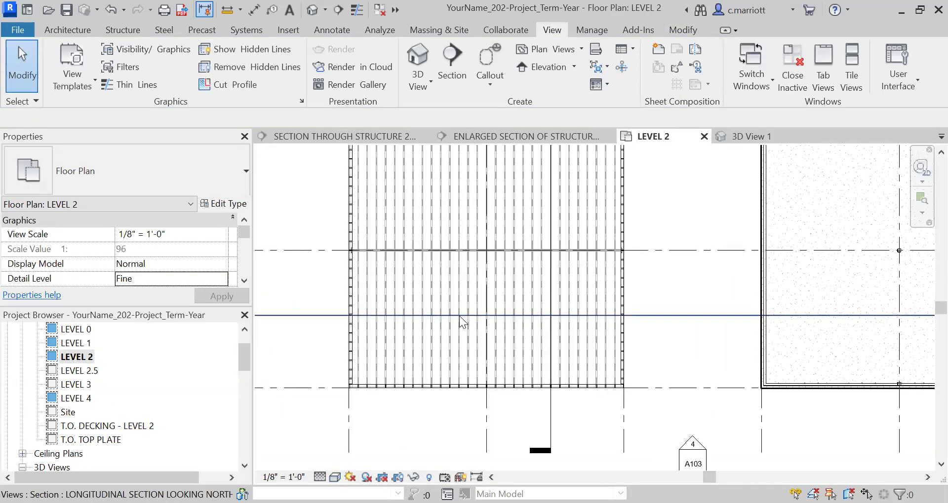
pyautogui.moveTo(459, 317); pyautogui.dragTo(524, 400, button='middle')
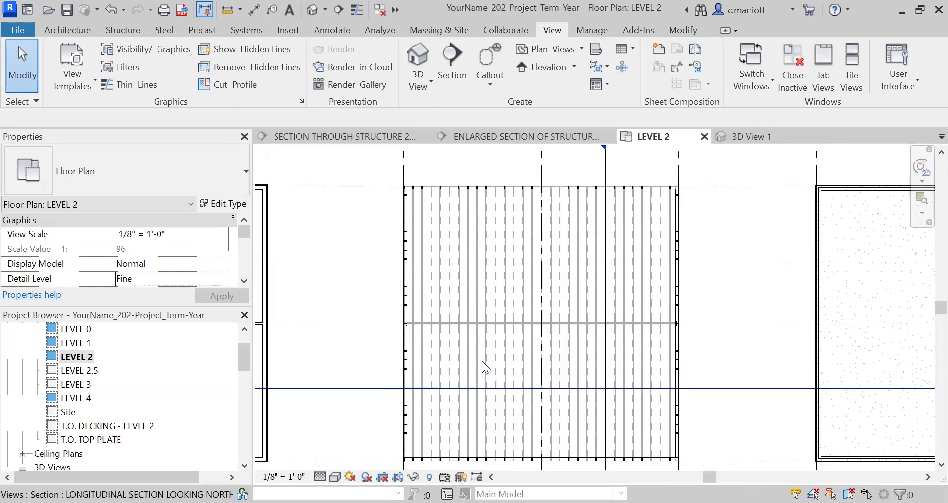
pyautogui.click(427, 88)
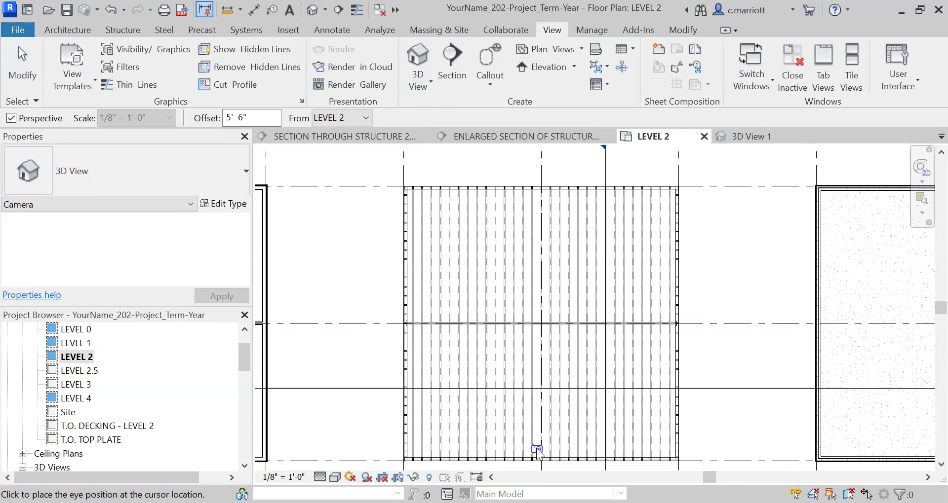
pyautogui.click(536, 447)
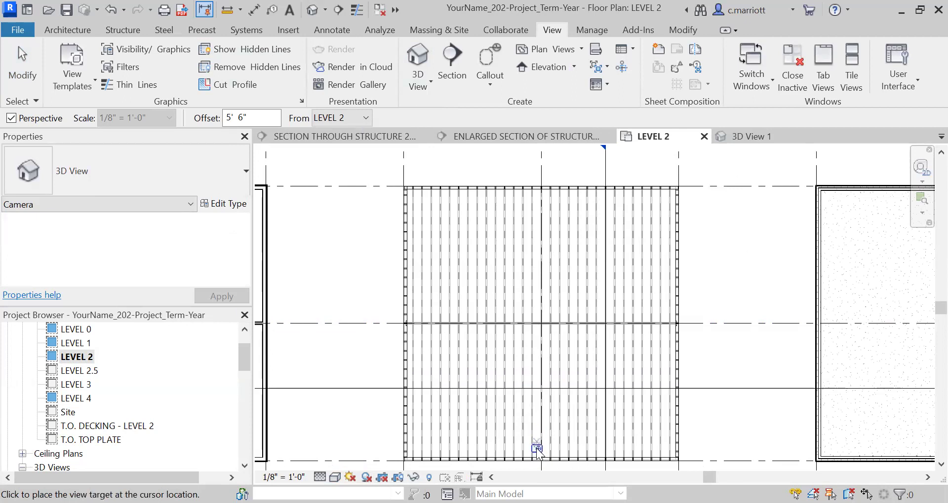
pyautogui.click(537, 178)
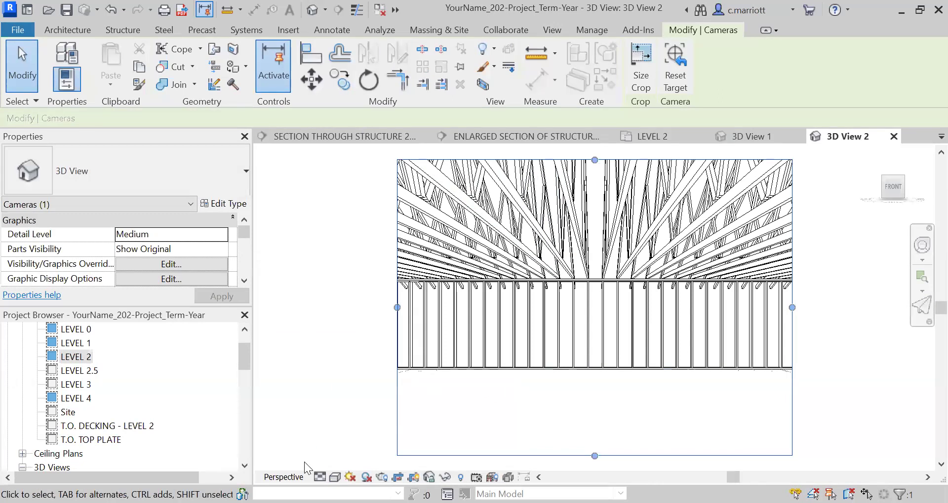
# Set 3D View 2 to Shaded and extend its crop region's right edge outward
pyautogui.click(335, 478)
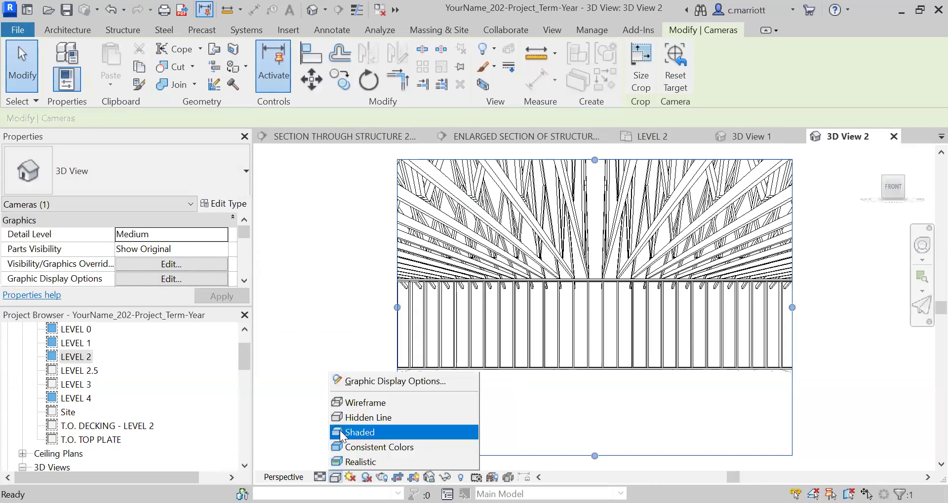
pyautogui.click(342, 431)
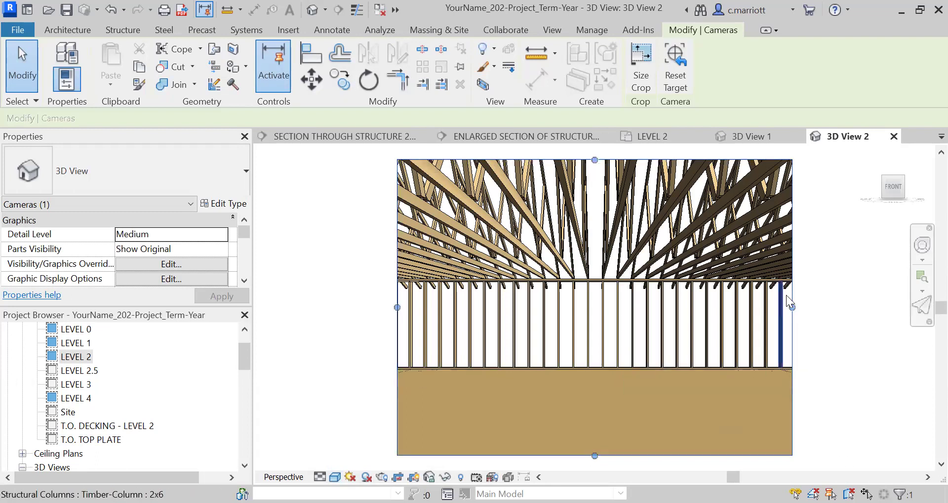
pyautogui.moveTo(796, 308); pyautogui.dragTo(864, 323)
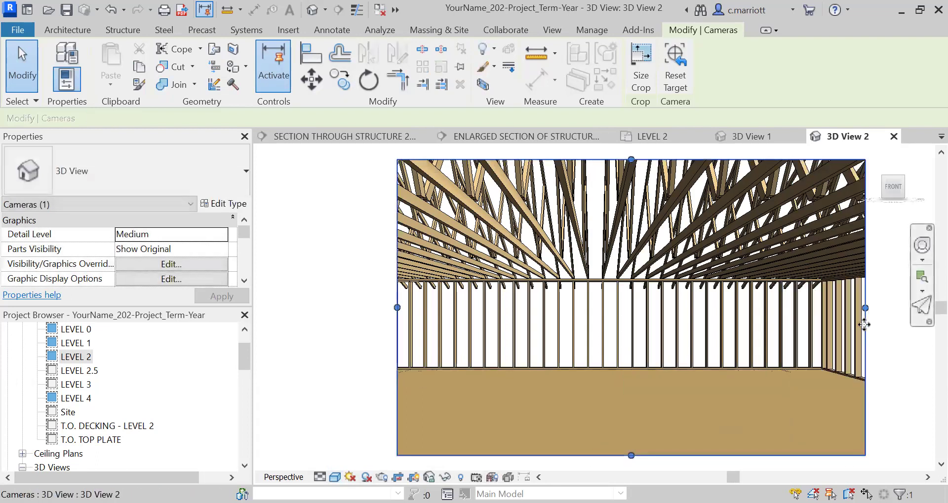
pyautogui.click(805, 366)
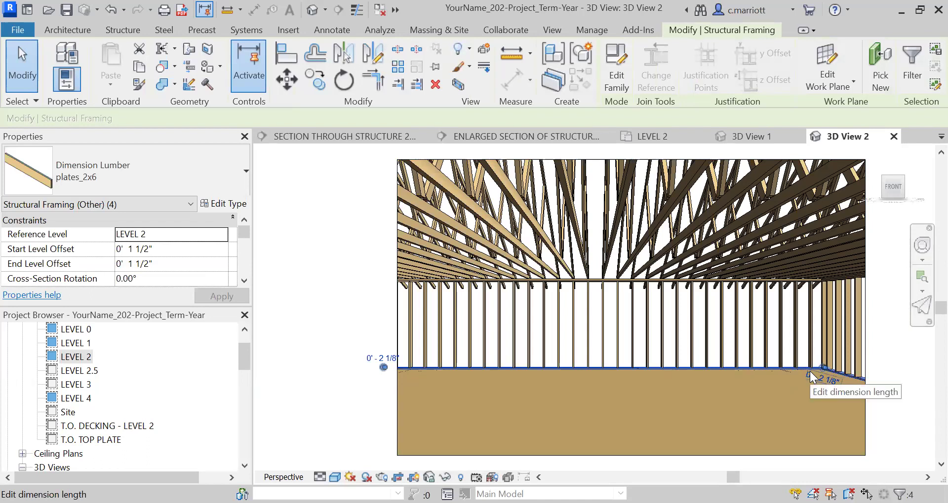
pyautogui.click(809, 374)
pyautogui.press('Escape')
pyautogui.press('Escape')
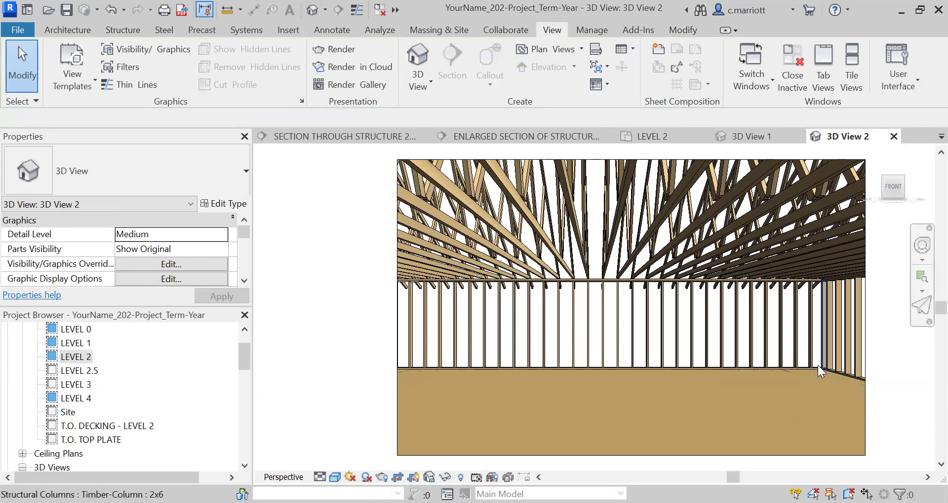
pyautogui.press('Tab')
pyautogui.press('Tab')
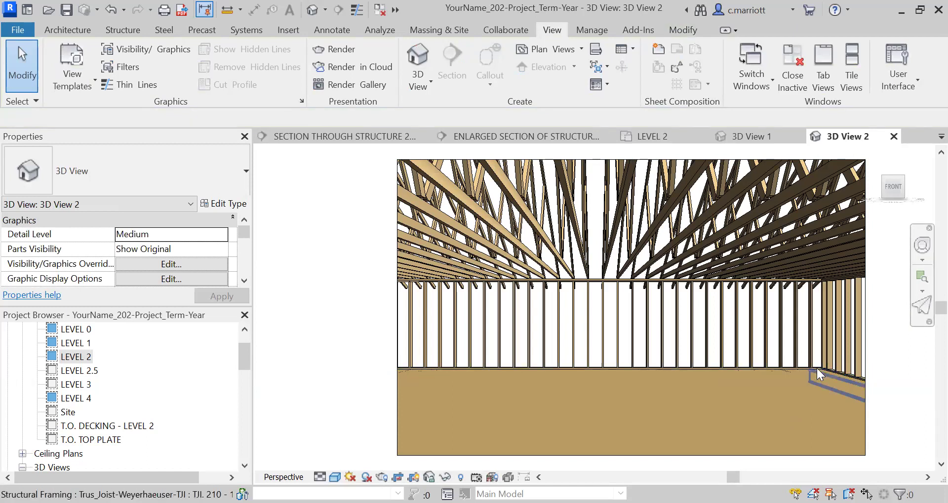
pyautogui.press('Tab')
pyautogui.press('Tab')
pyautogui.press('Tab')
pyautogui.press('Tab')
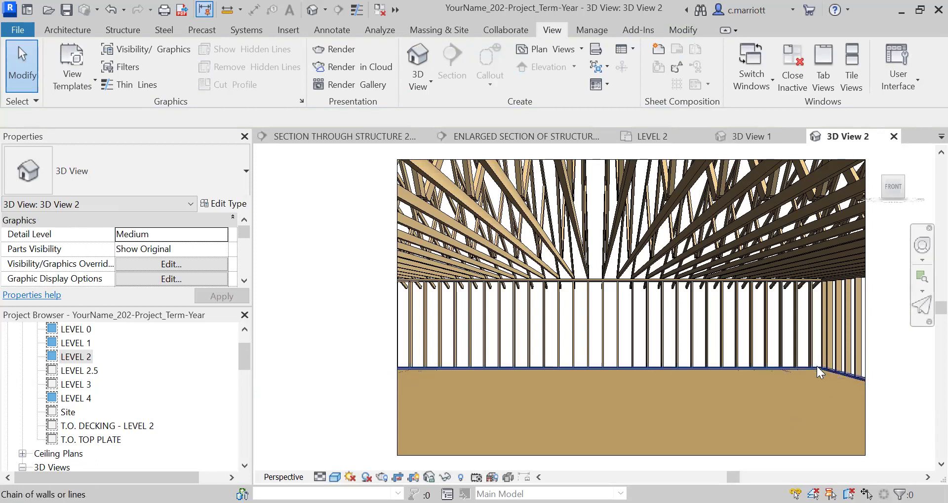
pyautogui.press('Tab')
pyautogui.press('Tab')
pyautogui.press('Tab')
pyautogui.press('Tab')
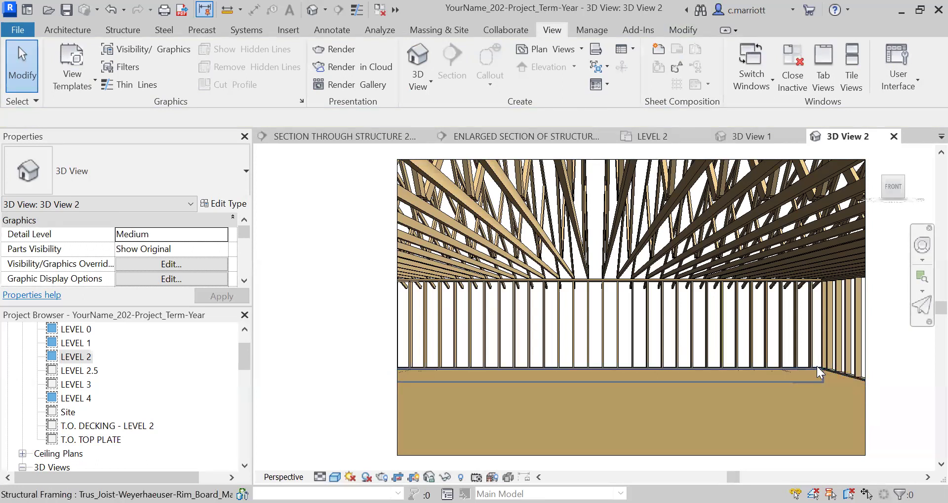
pyautogui.click(816, 366)
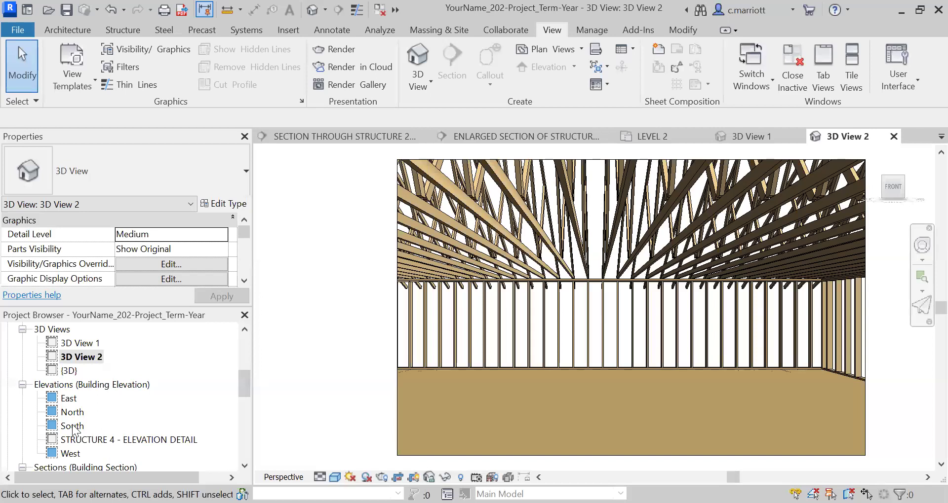
# Inspect the framing and the 3/4" Plywood Sheathing floor in the South elevation
pyautogui.doubleClick(73, 426)
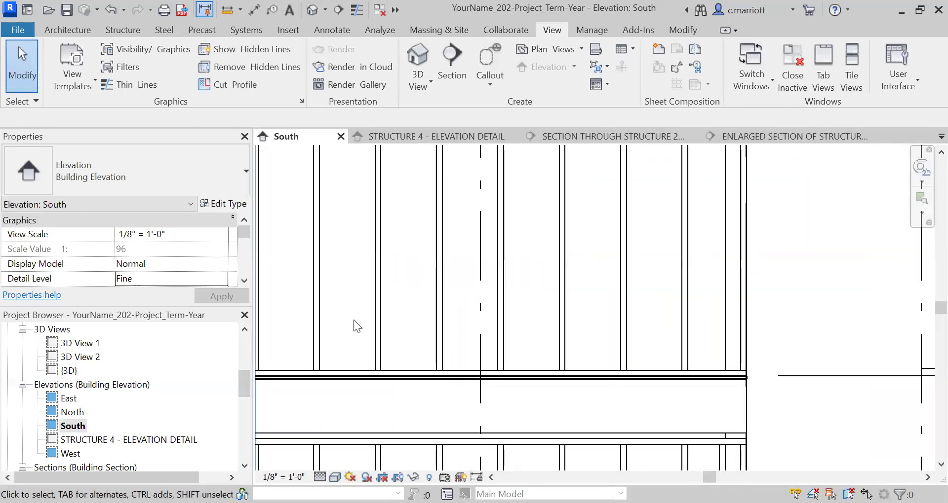
pyautogui.scroll(-6, 482, 274)
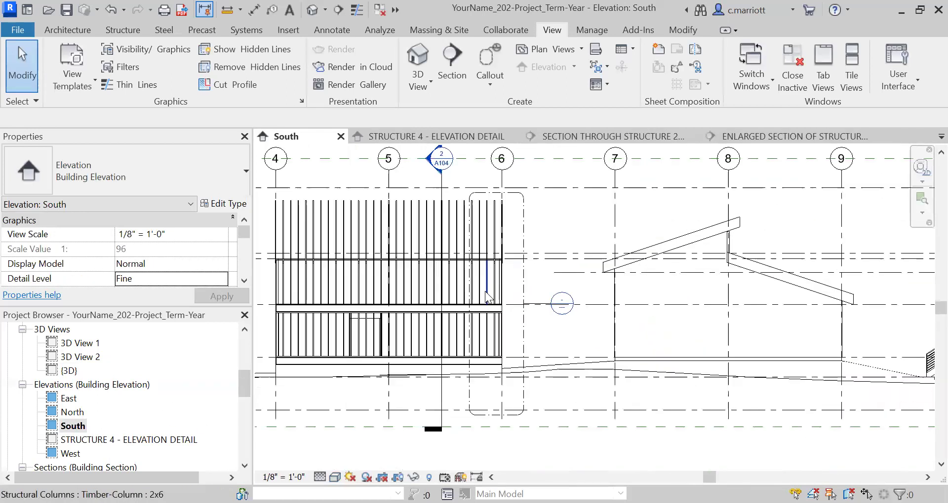
pyautogui.scroll(5, 494, 284)
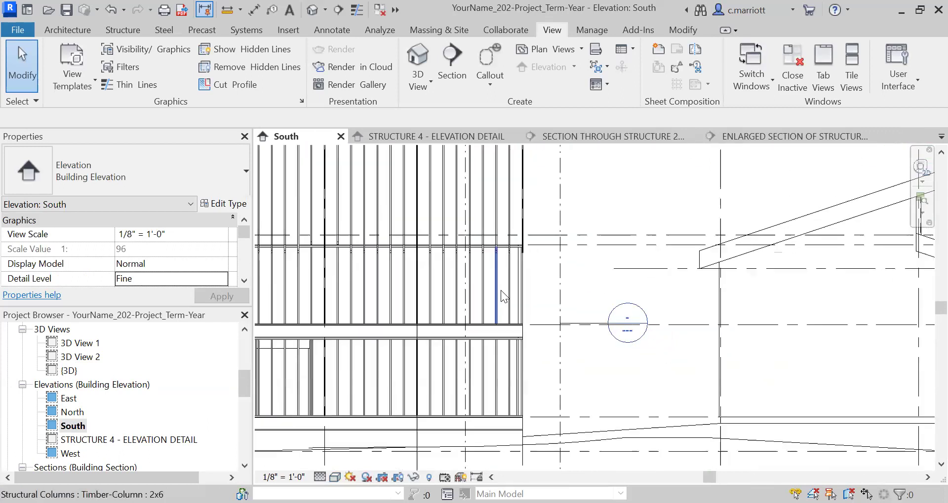
pyautogui.scroll(4, 533, 326)
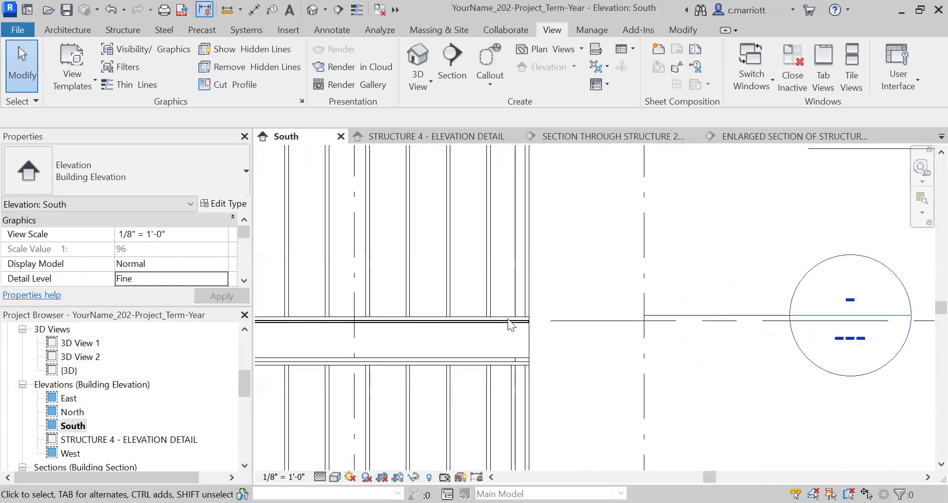
pyautogui.scroll(2, 519, 325)
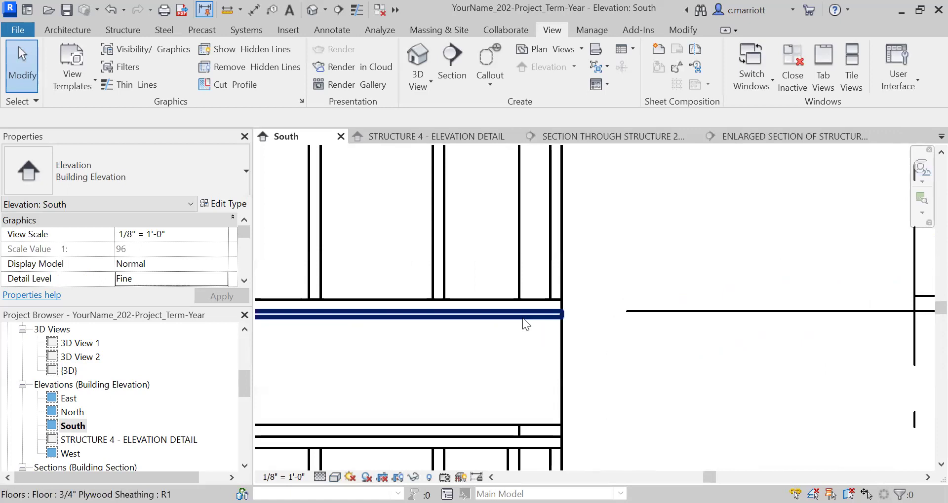
pyautogui.click(522, 318)
pyautogui.press('Escape')
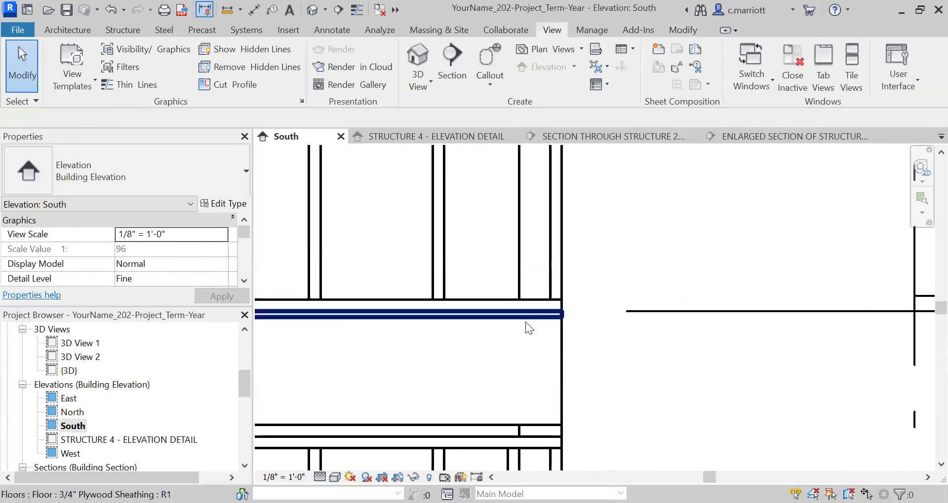
pyautogui.click(525, 321)
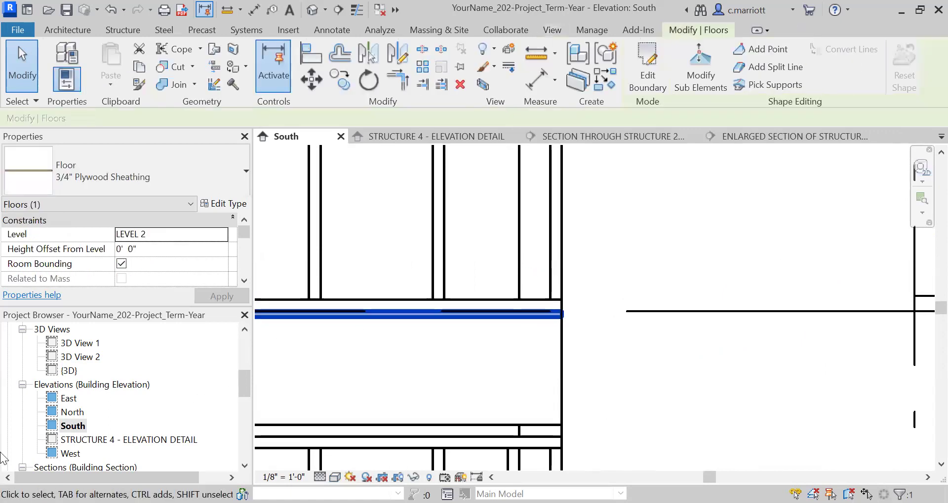
# In 3D View 2, select the plywood floor and bring up Override Graphics in View
pyautogui.click(71, 358)
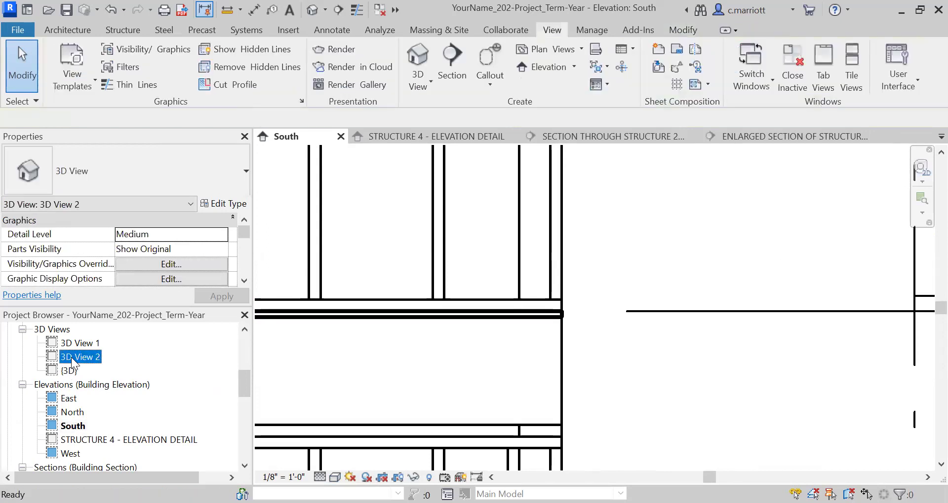
pyautogui.doubleClick(71, 357)
pyautogui.click(575, 433)
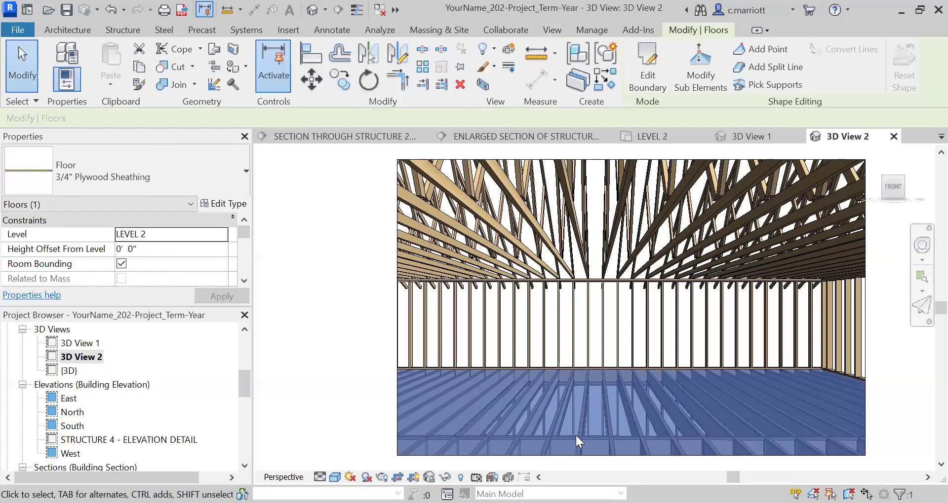
pyautogui.rightClick(611, 398)
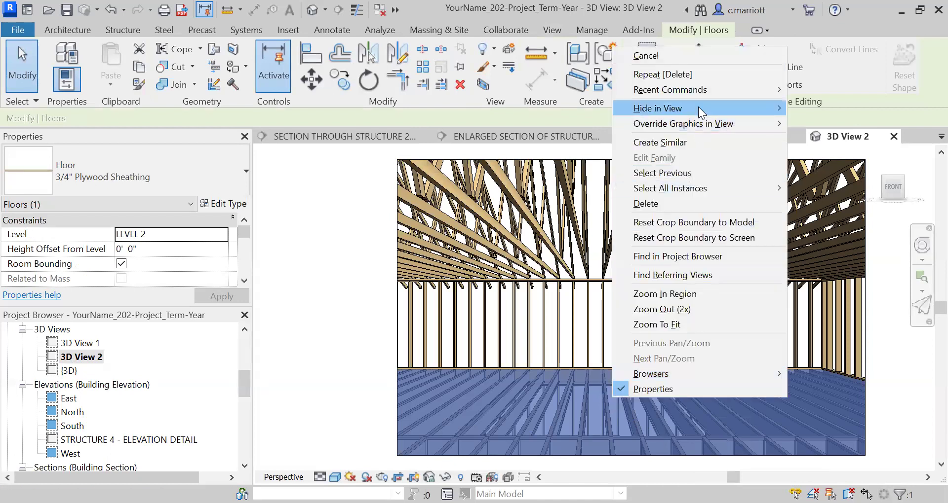
pyautogui.moveTo(698, 106)
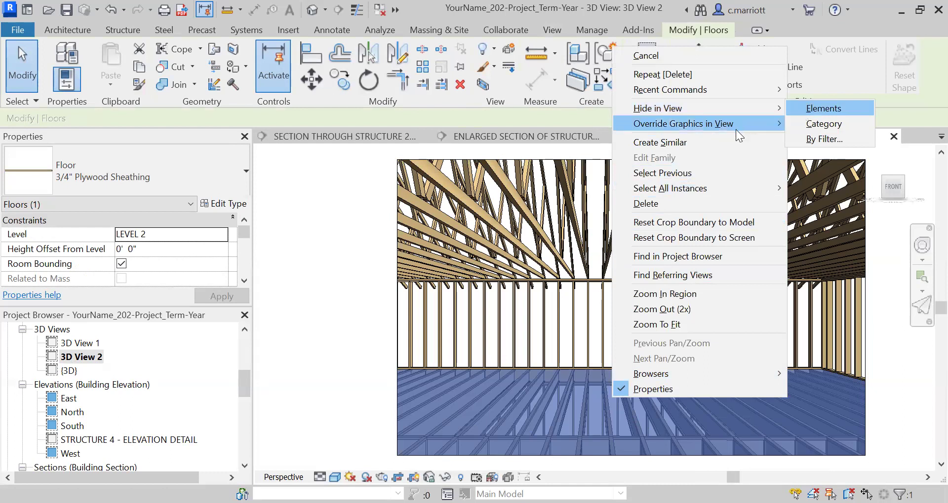
pyautogui.moveTo(735, 129)
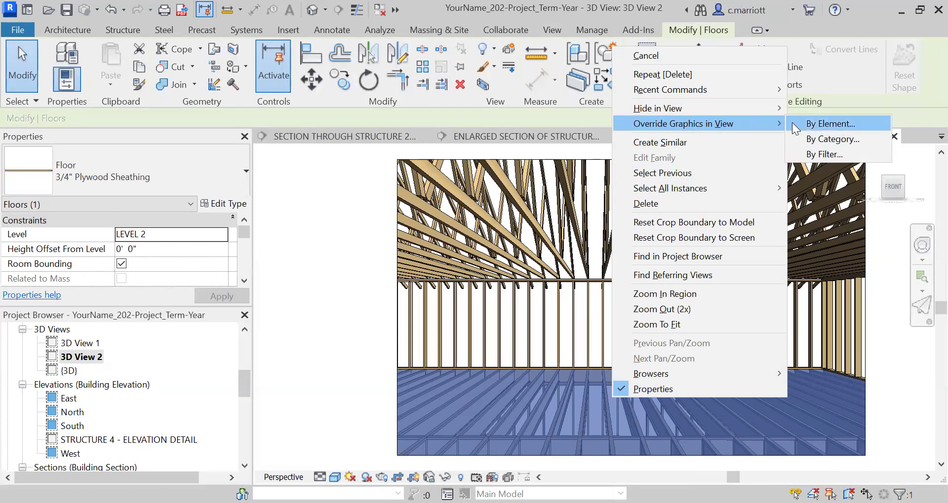
# Override the plywood floor's surface transparency to about 60% by element, then deselect it
pyautogui.click(805, 125)
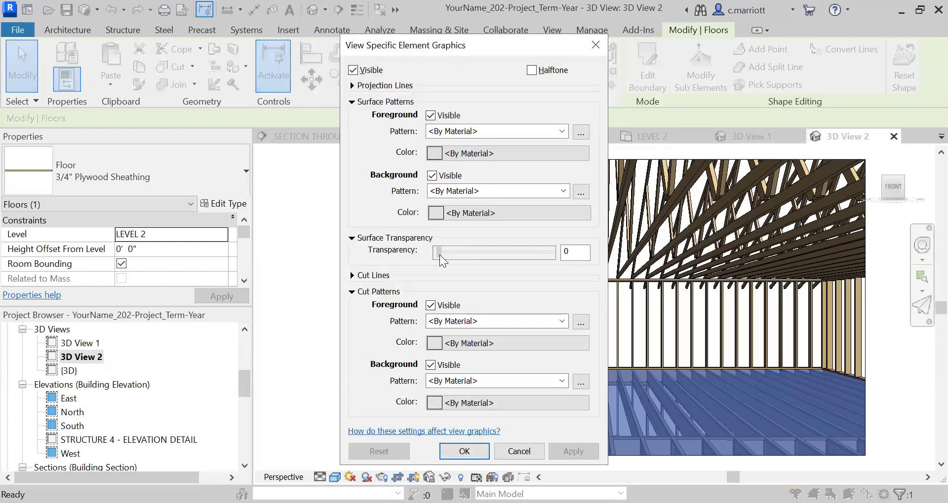
pyautogui.moveTo(439, 255); pyautogui.dragTo(526, 266)
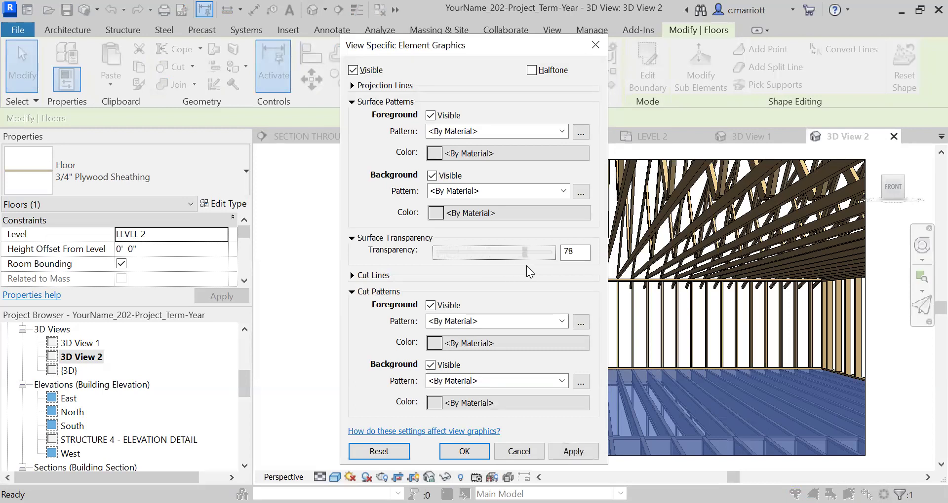
pyautogui.click(573, 451)
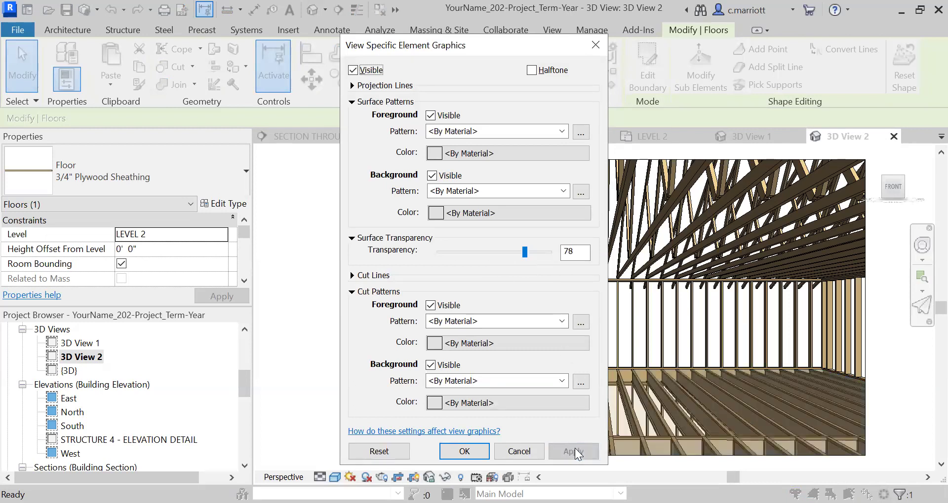
pyautogui.moveTo(524, 254); pyautogui.dragTo(505, 253)
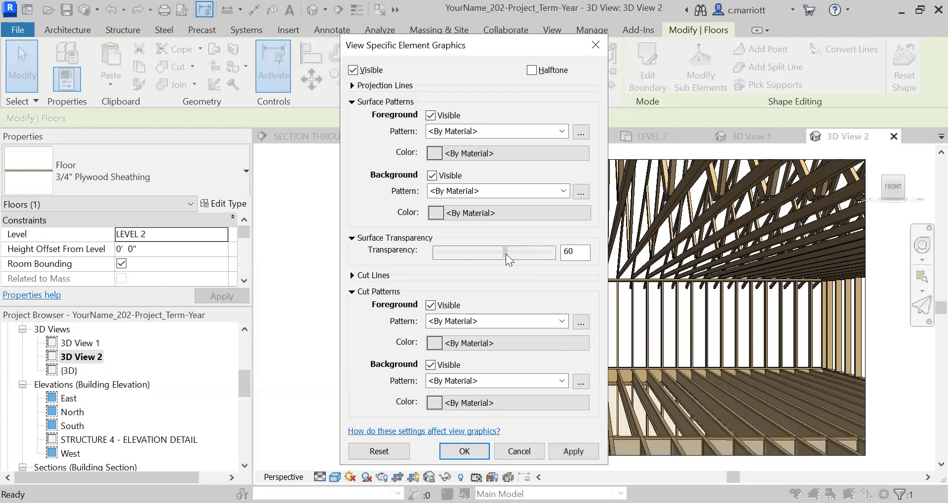
pyautogui.click(578, 452)
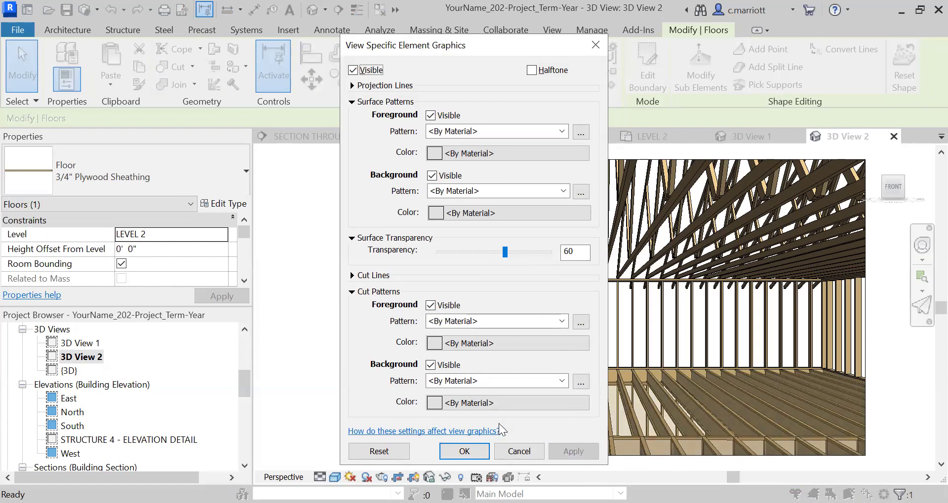
pyautogui.click(471, 453)
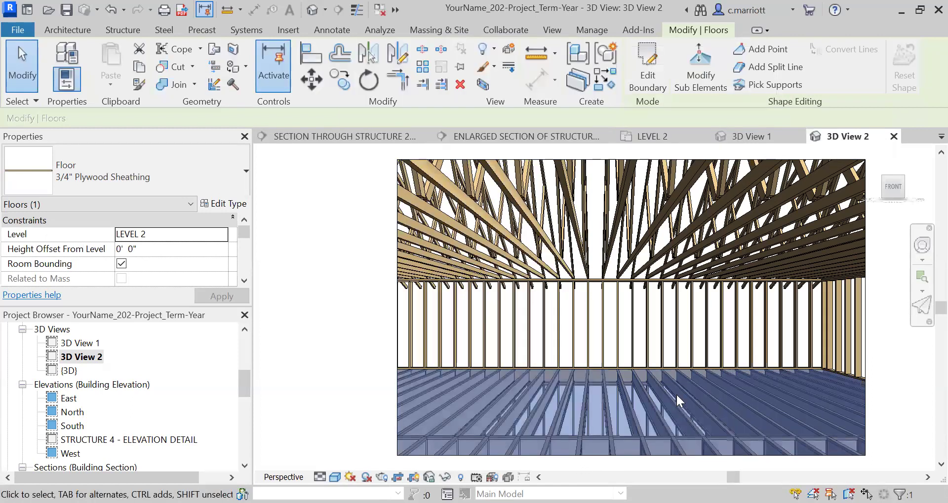
pyautogui.click(319, 298)
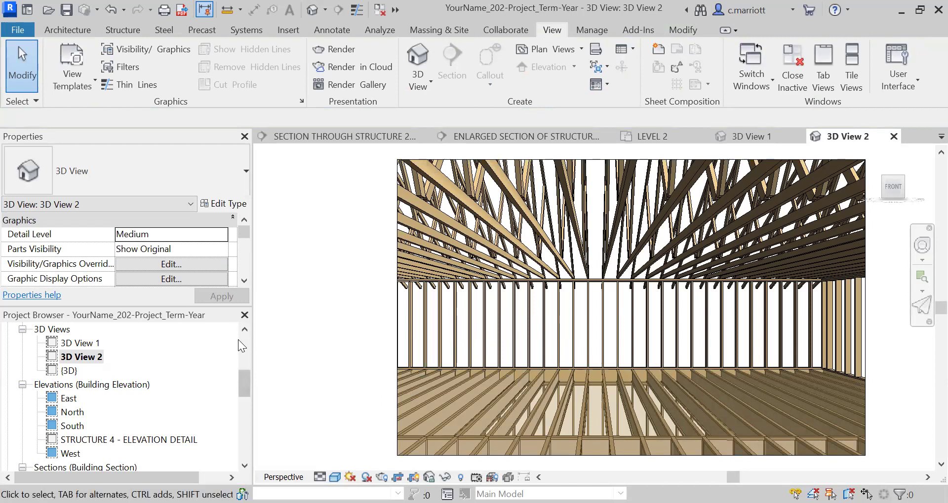
pyautogui.scroll(3, 242, 341)
# On the LEVEL 1 plan, place a camera near the bottom wall aimed at the far wall
pyautogui.scroll(1, 242, 339)
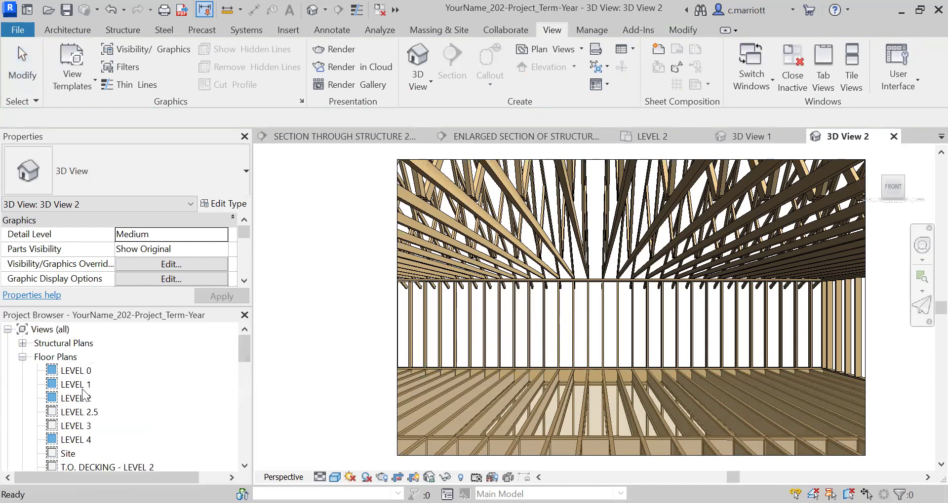
pyautogui.doubleClick(79, 386)
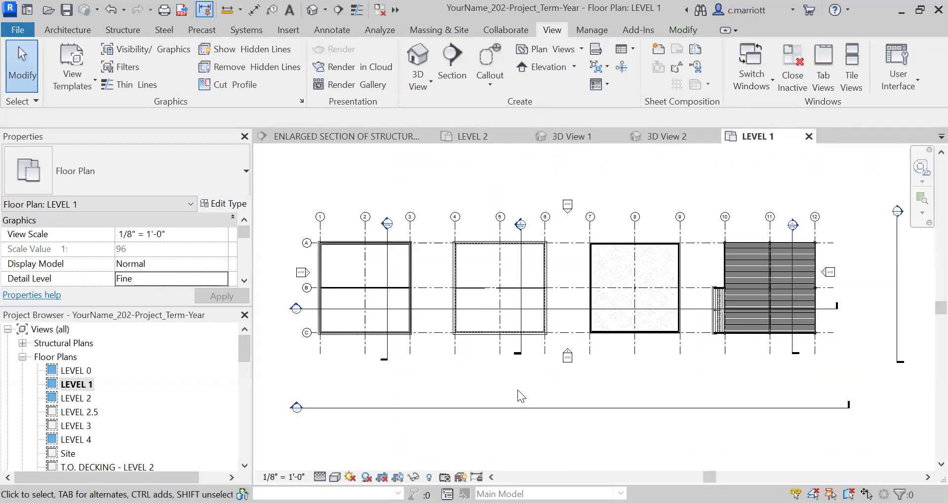
pyautogui.scroll(6, 496, 316)
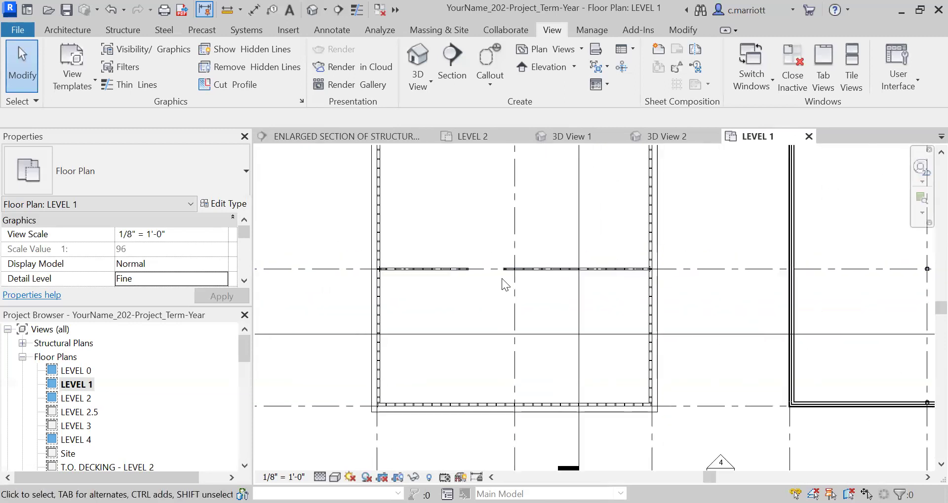
pyautogui.scroll(2, 501, 278)
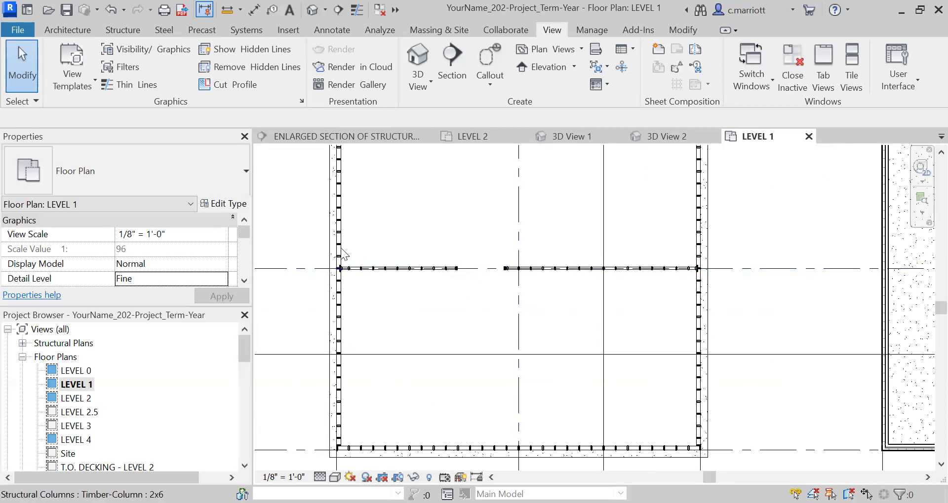
pyautogui.click(416, 80)
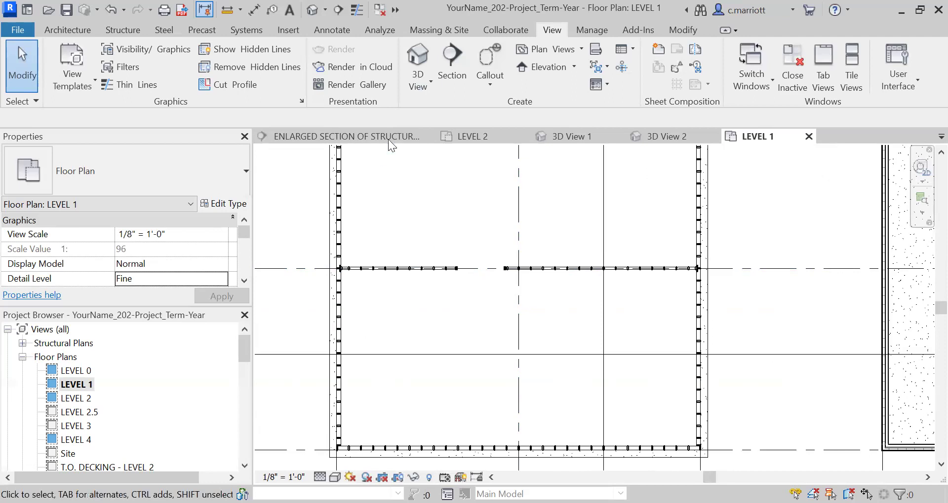
pyautogui.click(388, 139)
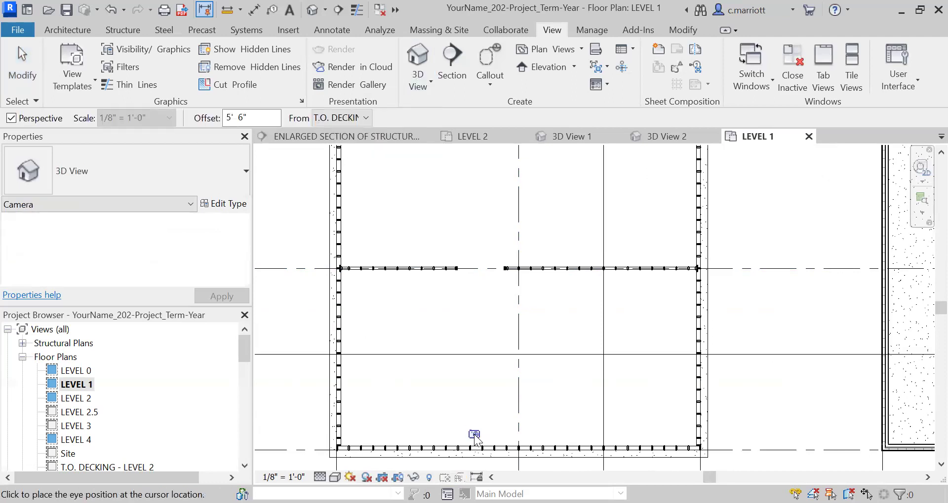
pyautogui.click(477, 435)
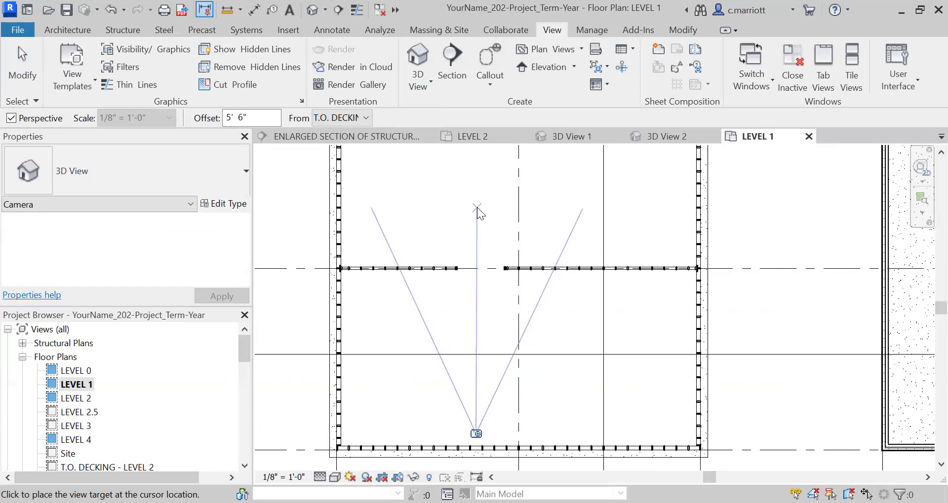
pyautogui.moveTo(479, 179); pyautogui.dragTo(485, 346, button='middle')
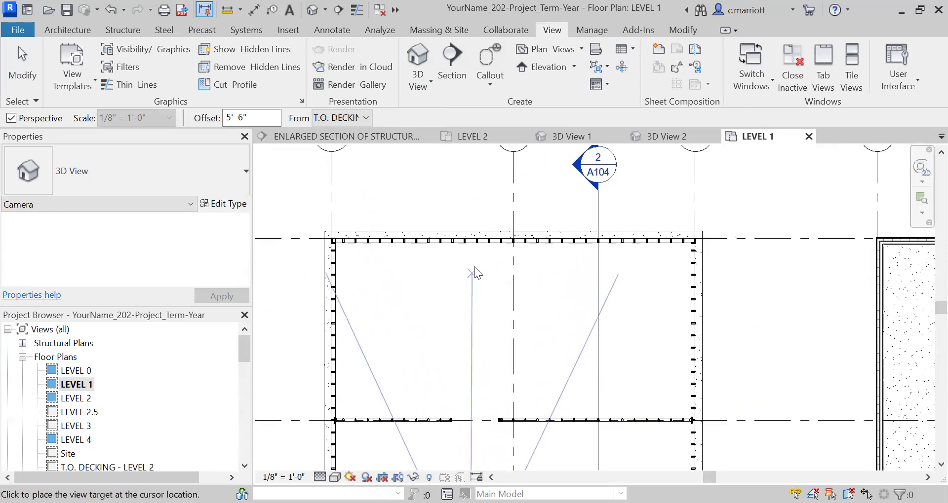
pyautogui.click(472, 213)
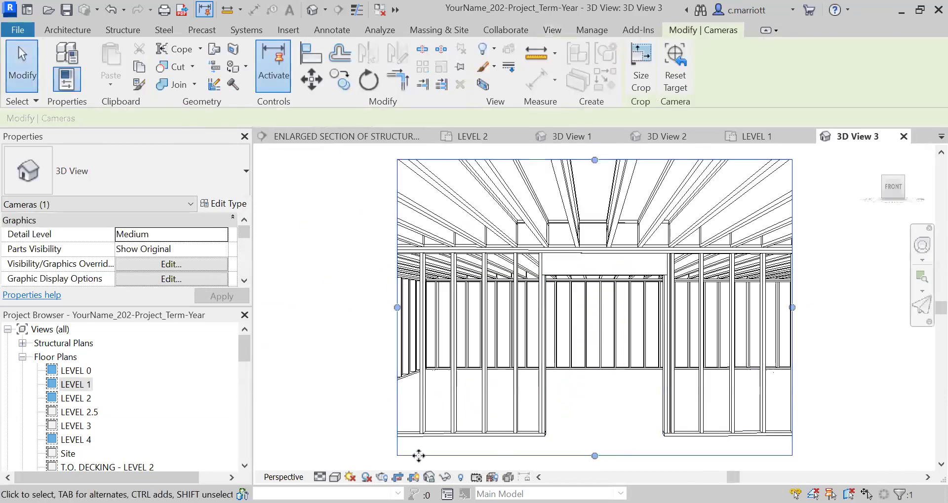
# Switch 3D View 3's visual style from hidden line to Shaded
pyautogui.click(335, 478)
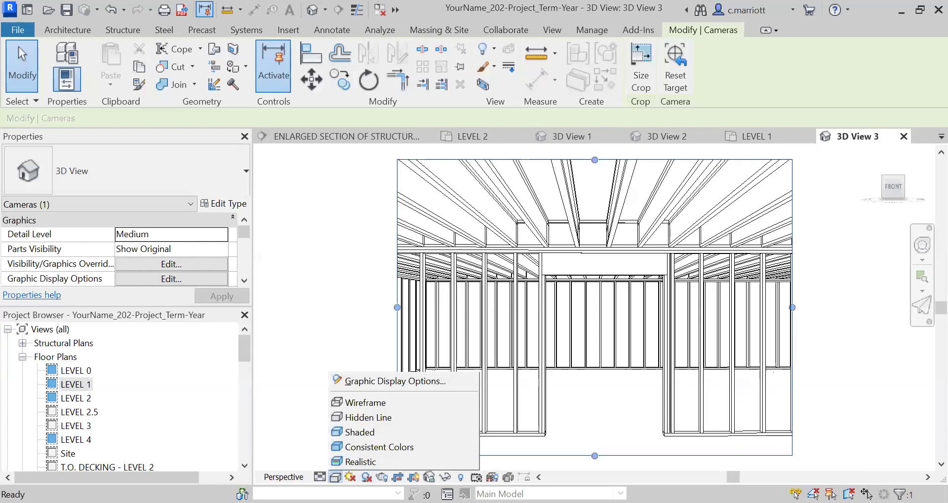
pyautogui.click(356, 431)
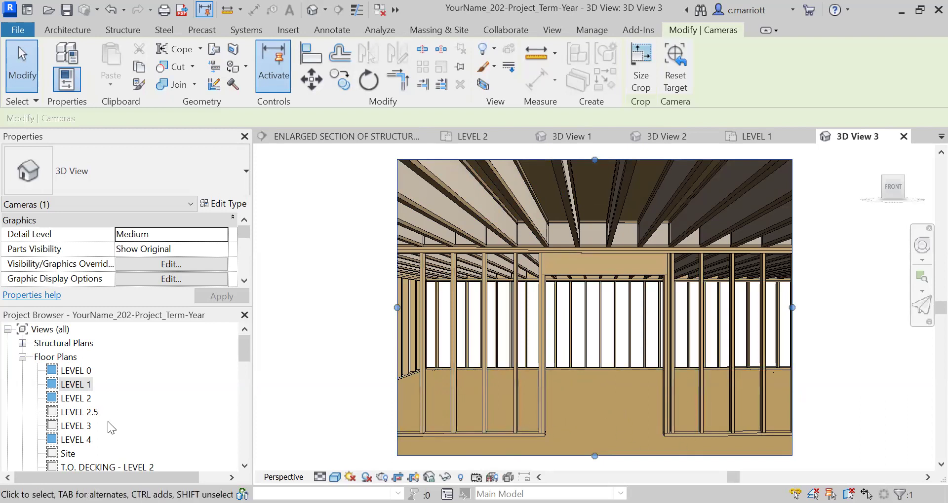
pyautogui.click(244, 447)
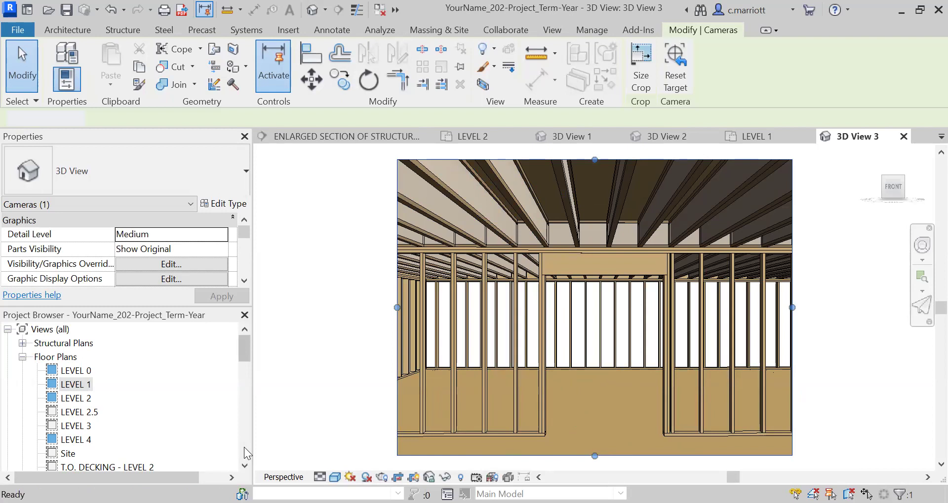
pyautogui.click(245, 446)
pyautogui.doubleClick(68, 343)
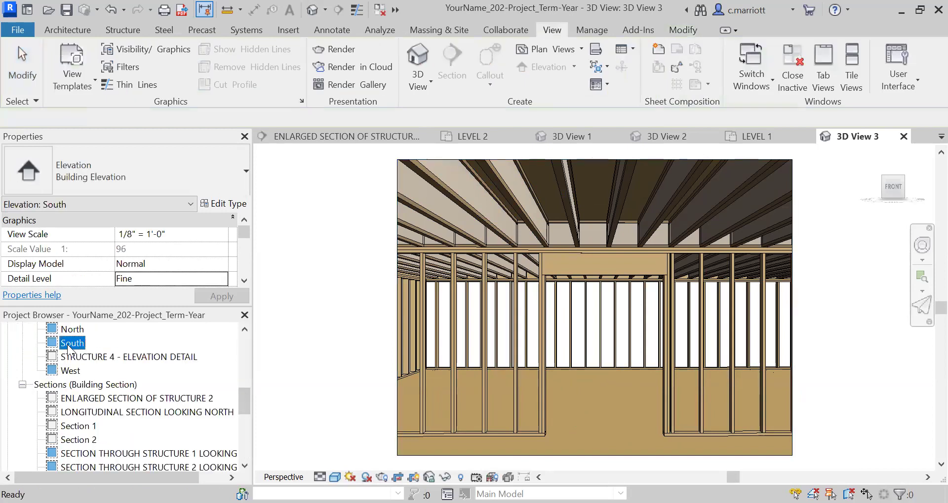
pyautogui.scroll(-3, 457, 375)
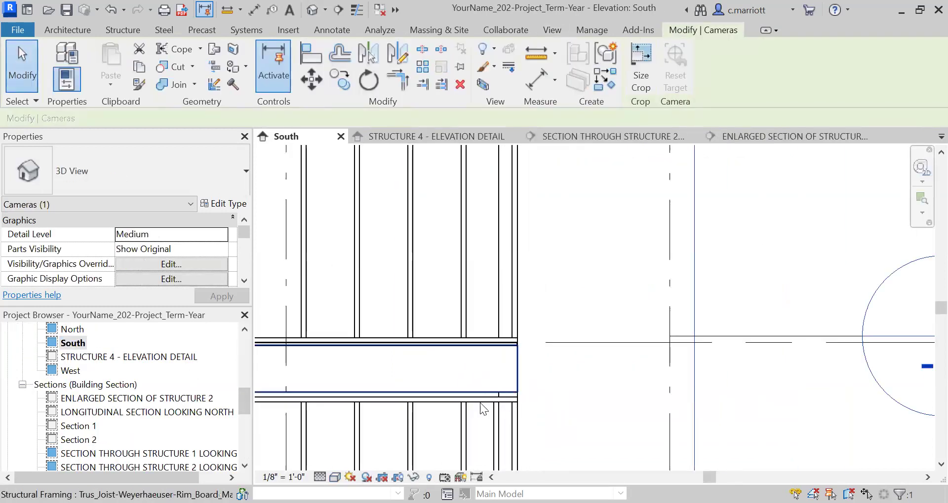
pyautogui.scroll(5, 490, 377)
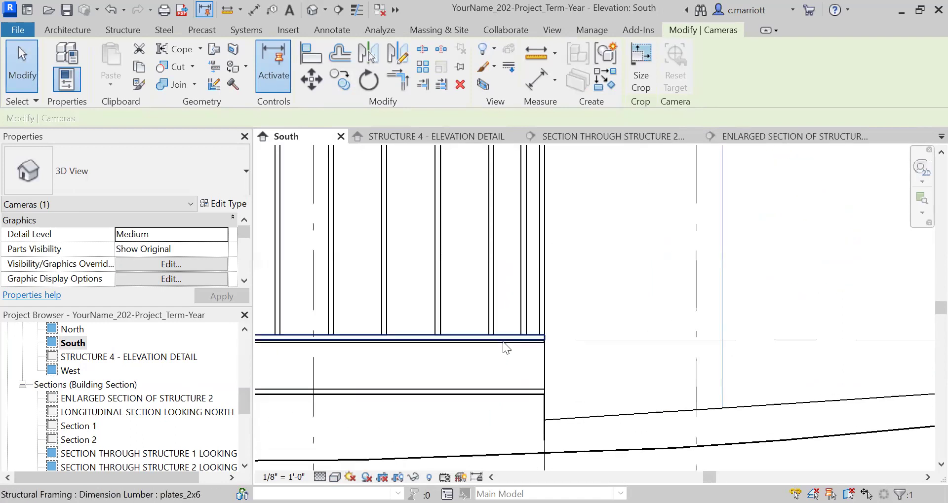
pyautogui.scroll(2, 546, 345)
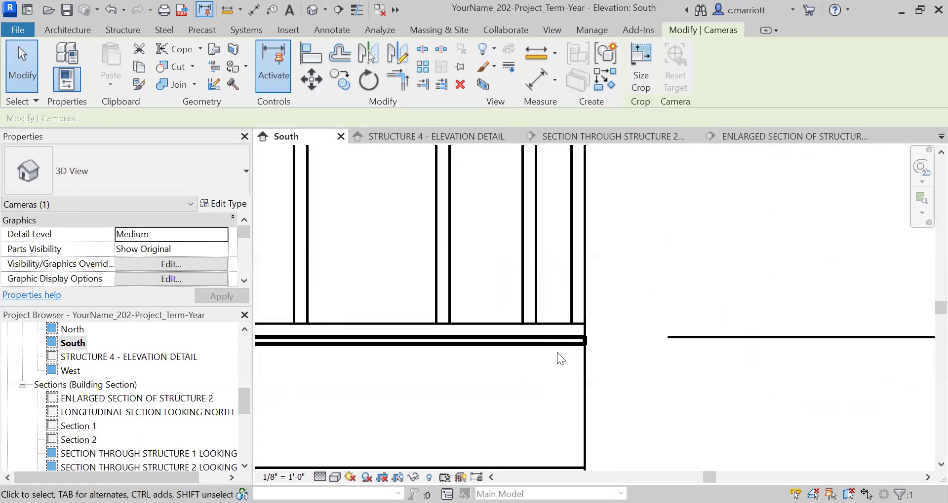
pyautogui.click(546, 345)
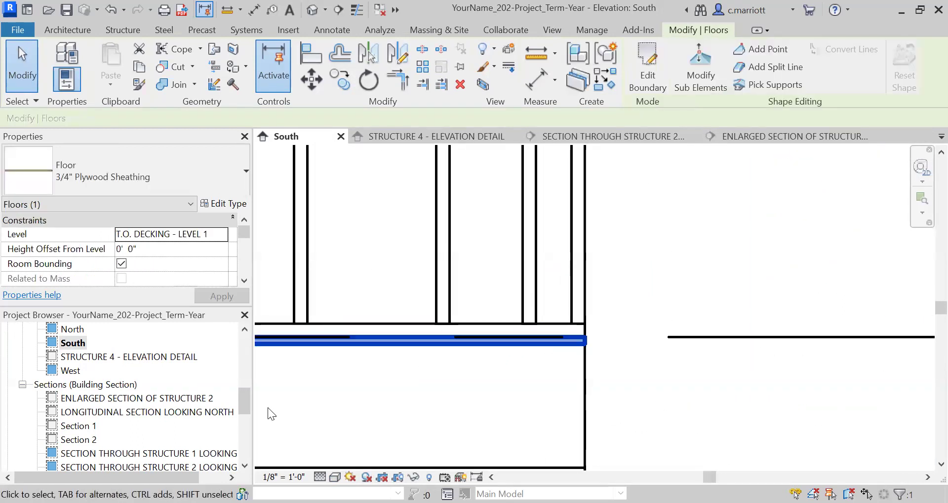
pyautogui.press('Escape')
pyautogui.scroll(3, 242, 346)
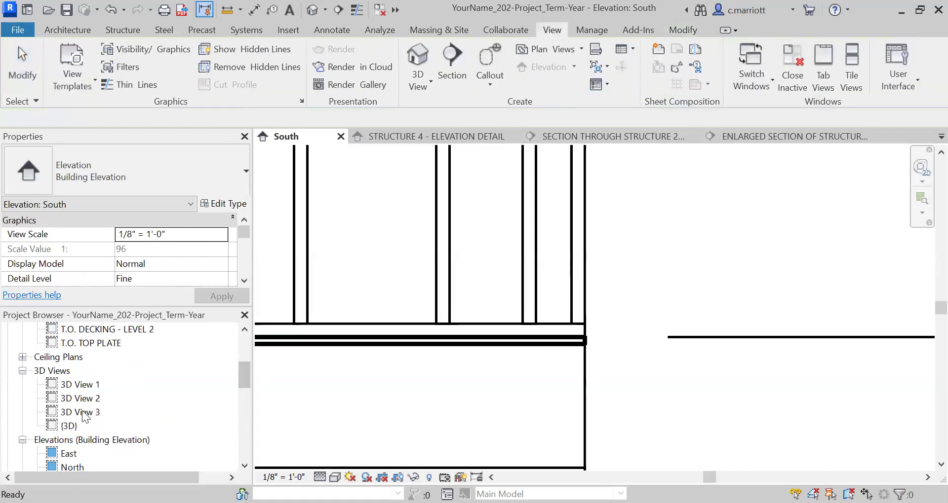
pyautogui.click(80, 412)
# In 3D View 3, override the plywood floor's surface transparency to 50 by element
pyautogui.doubleClick(82, 412)
pyautogui.click(534, 416)
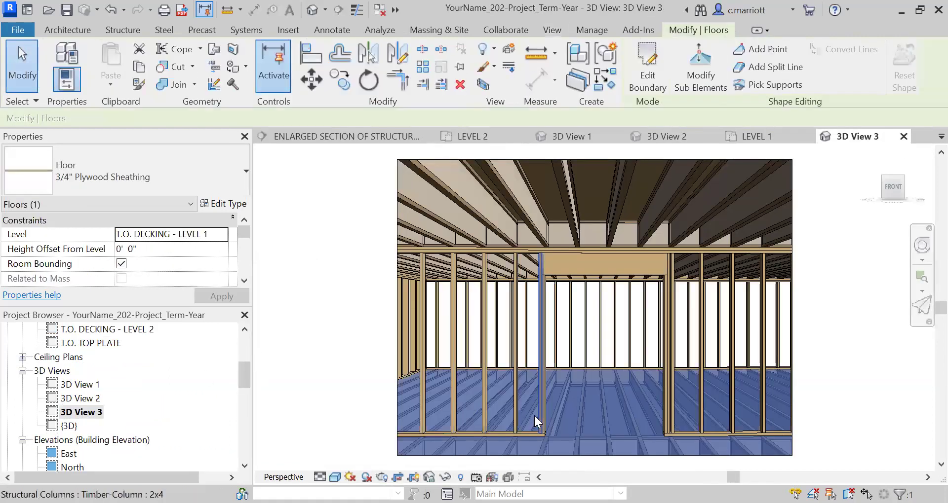
pyautogui.rightClick(599, 407)
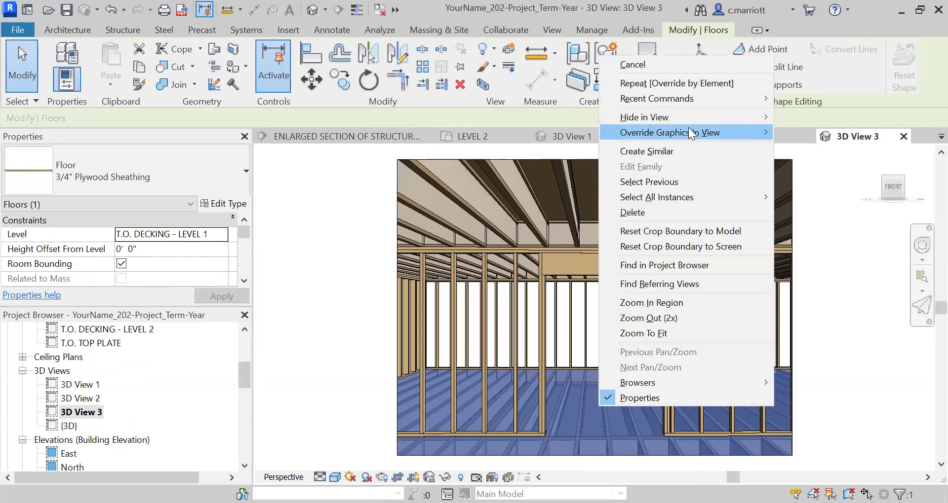
pyautogui.moveTo(689, 129)
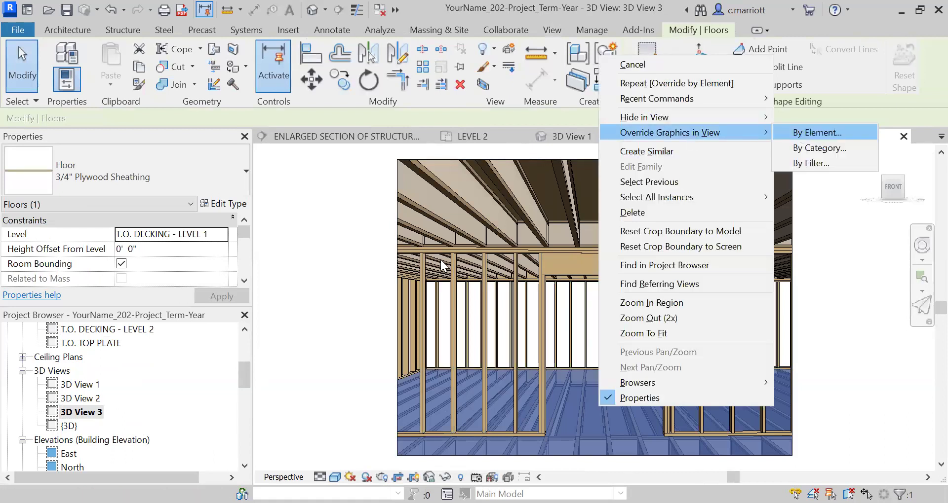
pyautogui.press('Return')
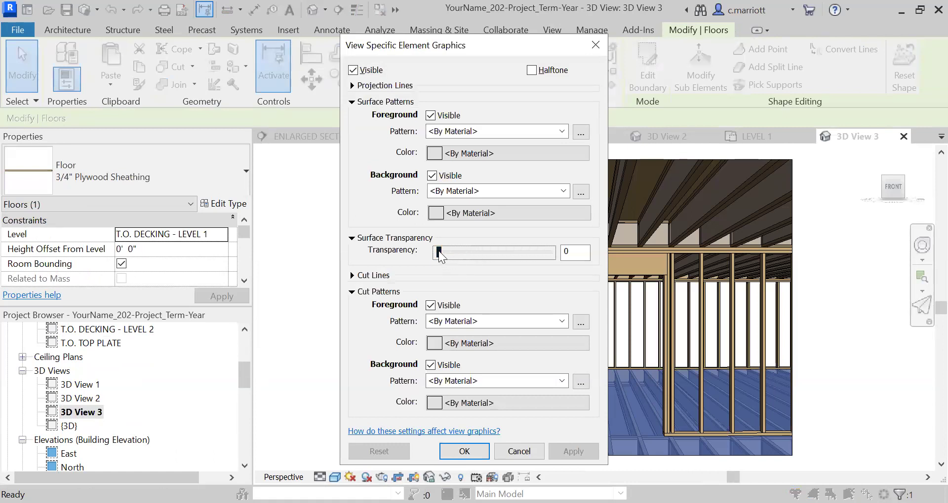
pyautogui.moveTo(439, 251); pyautogui.dragTo(494, 253)
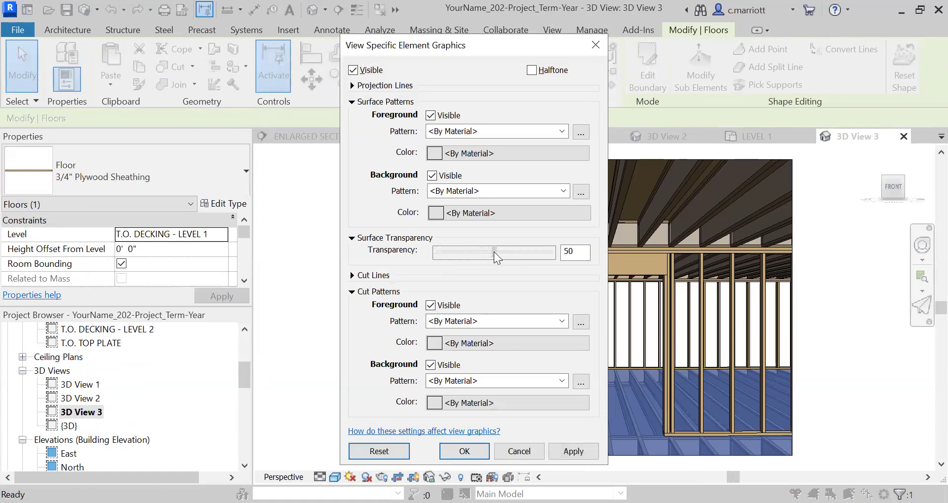
pyautogui.click(571, 450)
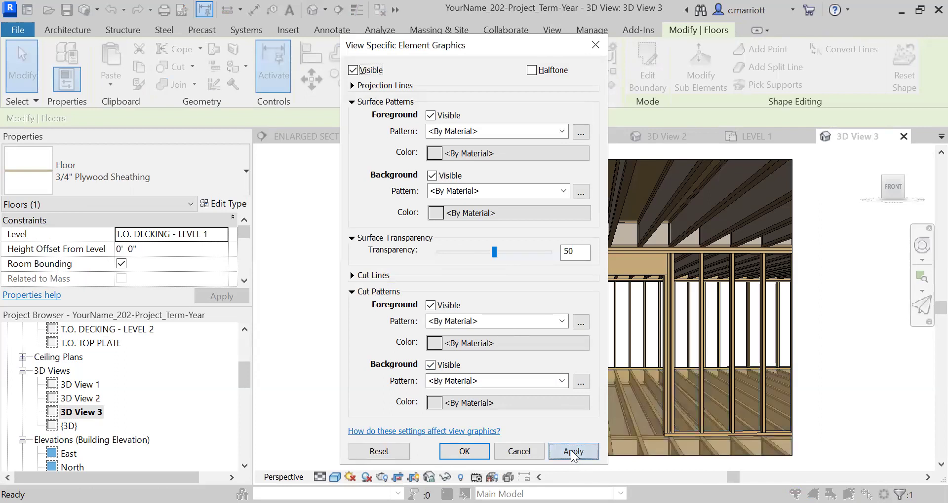
pyautogui.click(466, 451)
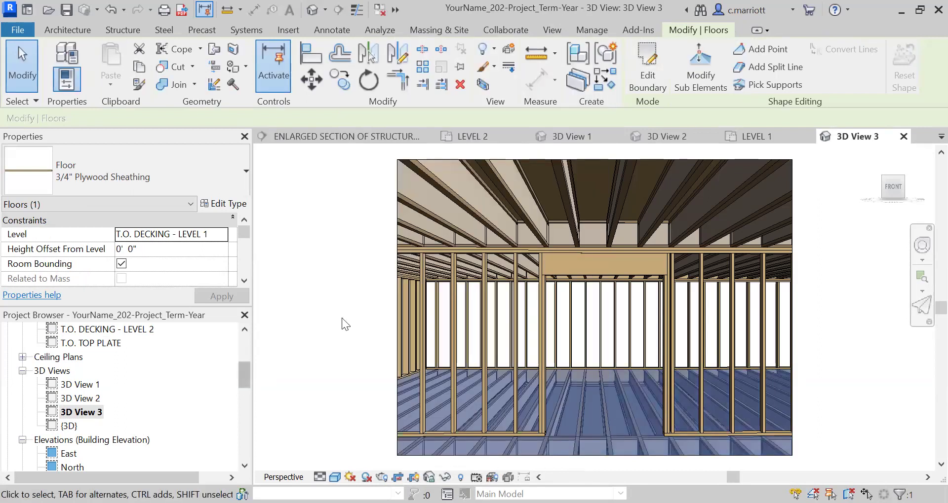
pyautogui.click(335, 313)
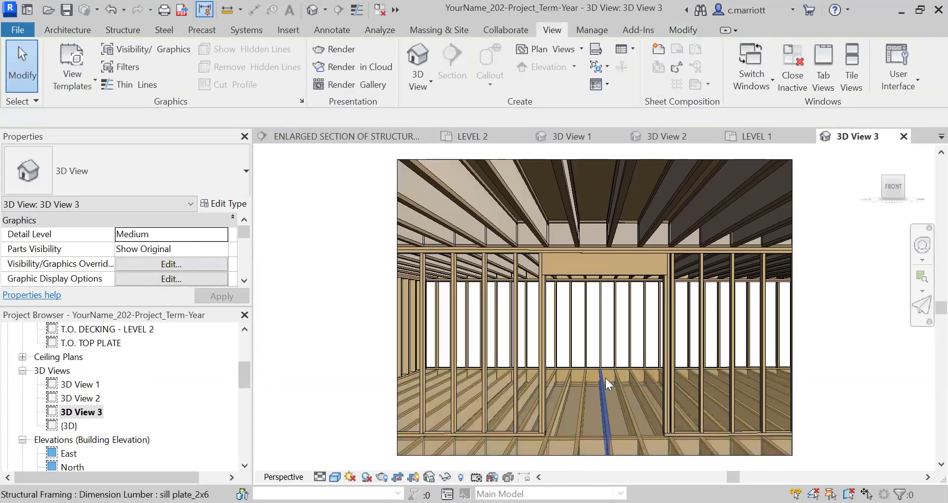
pyautogui.scroll(-2, 588, 357)
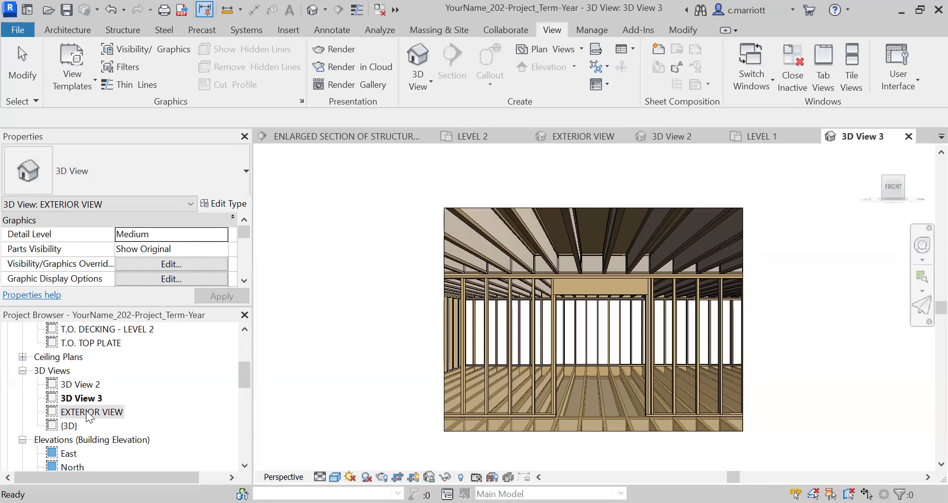
# Rename 3D View 2 to VIEW FROM LEVEL 2
pyautogui.click(79, 385)
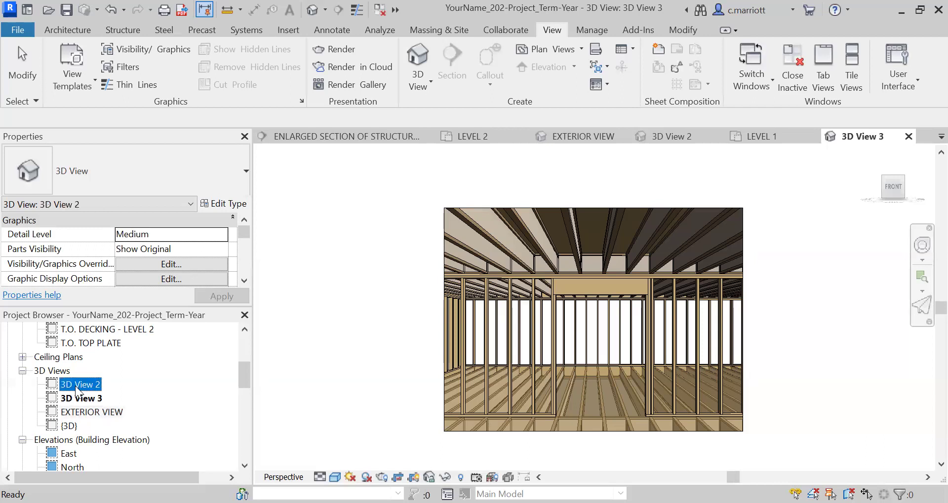
pyautogui.rightClick(77, 388)
pyautogui.click(116, 256)
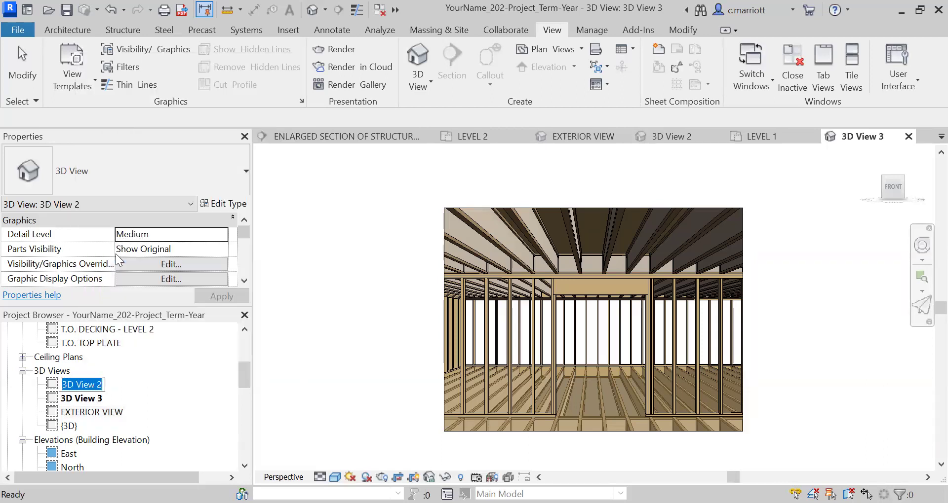
pyautogui.write('VIEW')
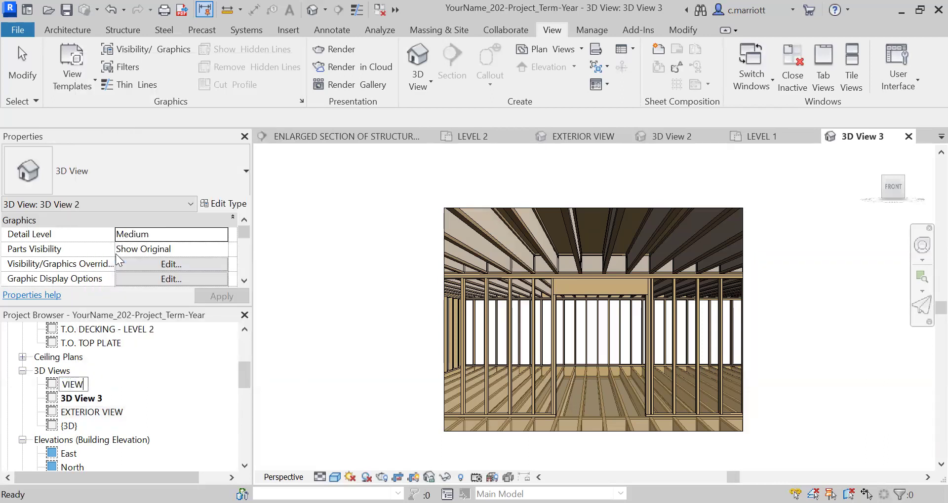
pyautogui.write(' FROM LEVEL 2')
# Rename 3D View 3 to VIEW FROM LEVEL 1
pyautogui.click(79, 400)
pyautogui.click(82, 386)
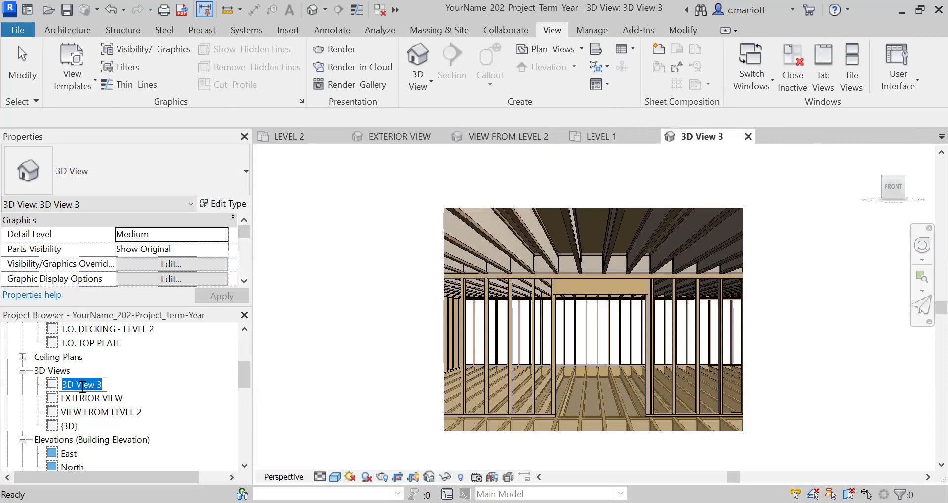
pyautogui.write('VIEW F')
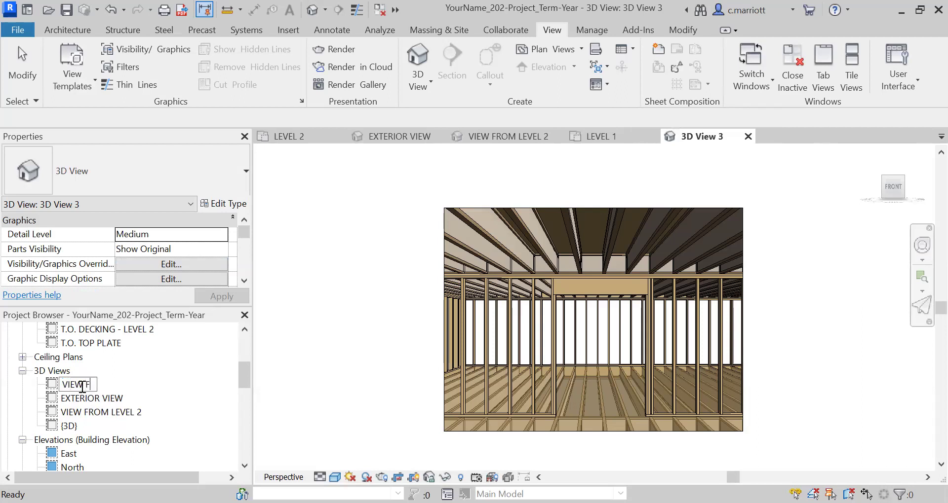
pyautogui.write('ROM LEVEL ')
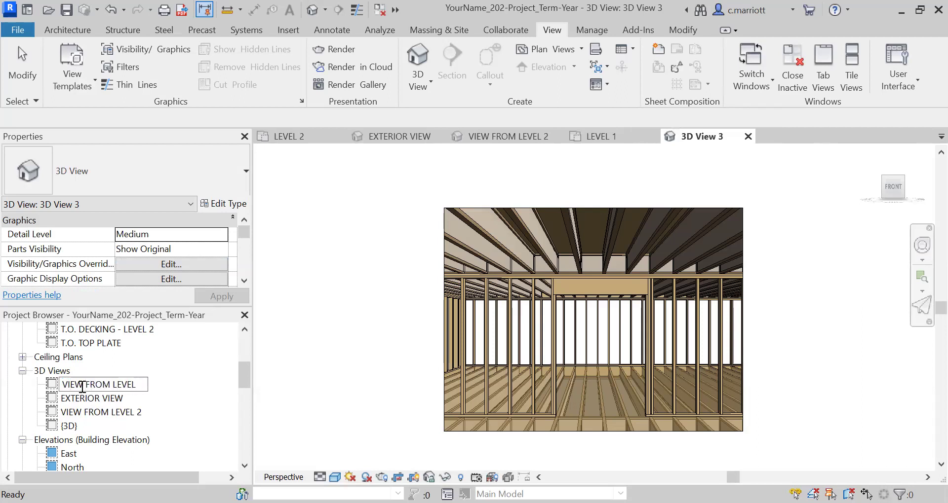
pyautogui.write('1')
pyautogui.press('Return')
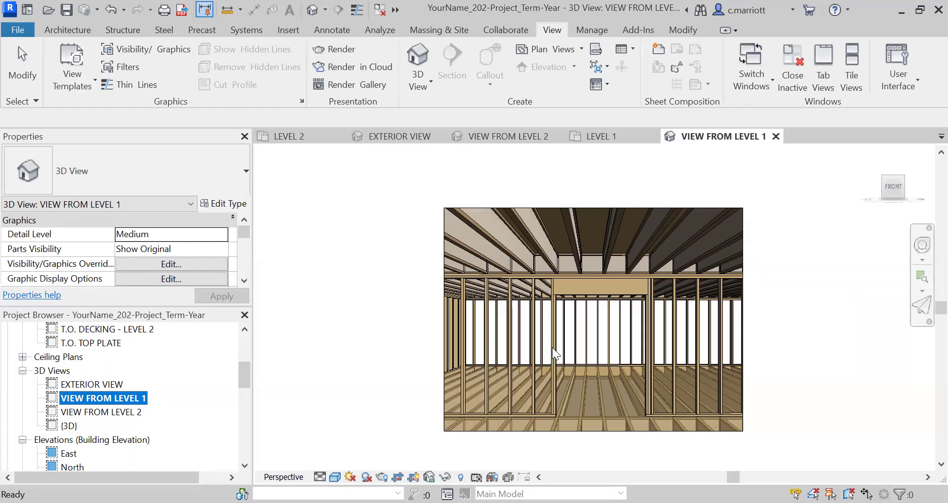
pyautogui.click(121, 413)
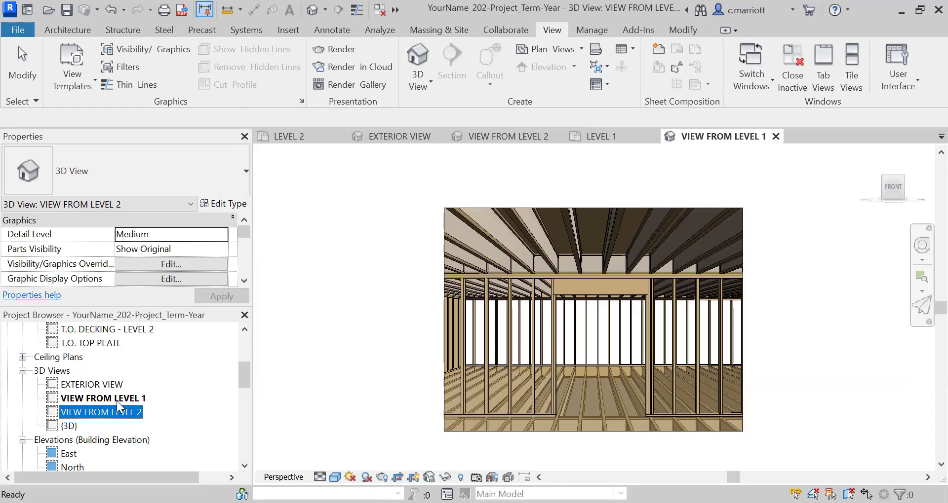
pyautogui.click(115, 400)
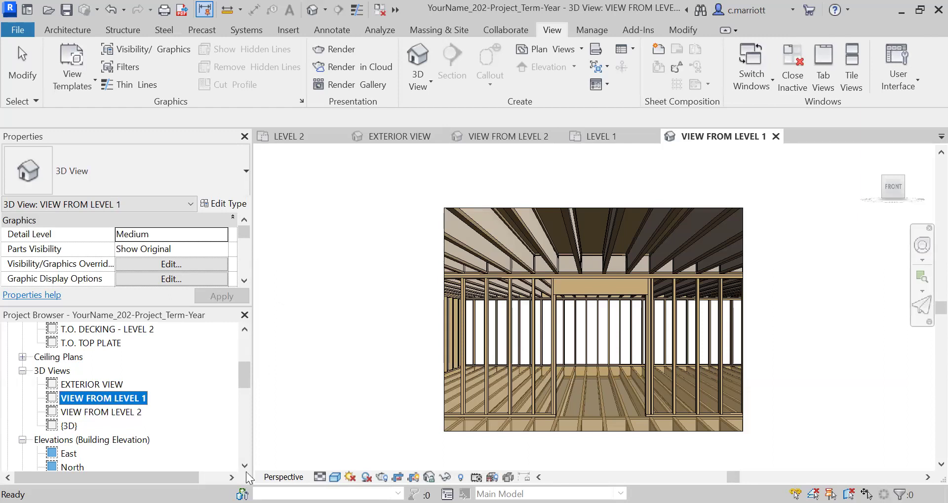
# Create a new sheet A106 from Sheets (all) using the 202_24_x_36_Titleblock : Arch D title block
pyautogui.click(243, 451)
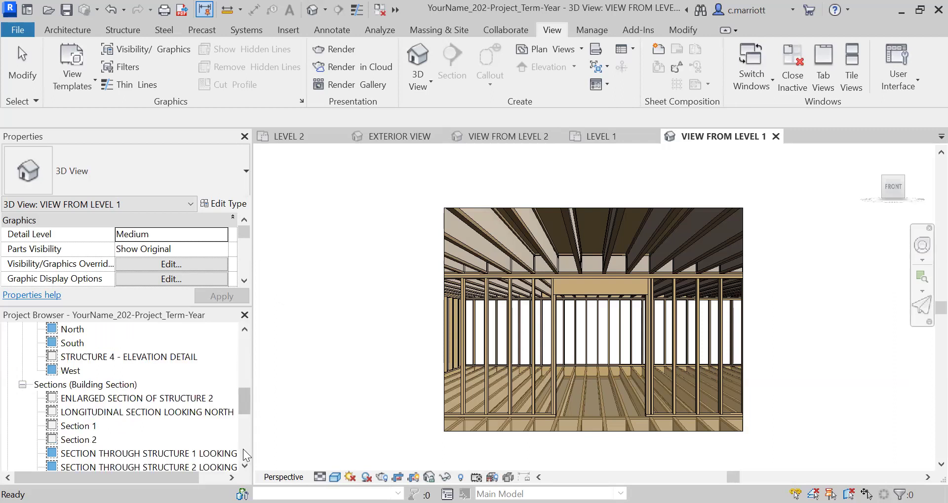
pyautogui.click(243, 449)
pyautogui.moveTo(247, 427); pyautogui.dragTo(245, 452)
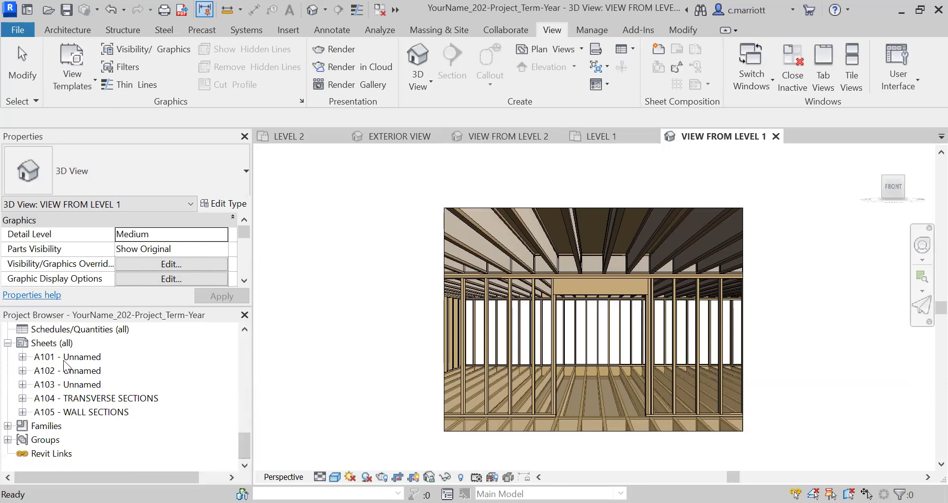
pyautogui.click(51, 344)
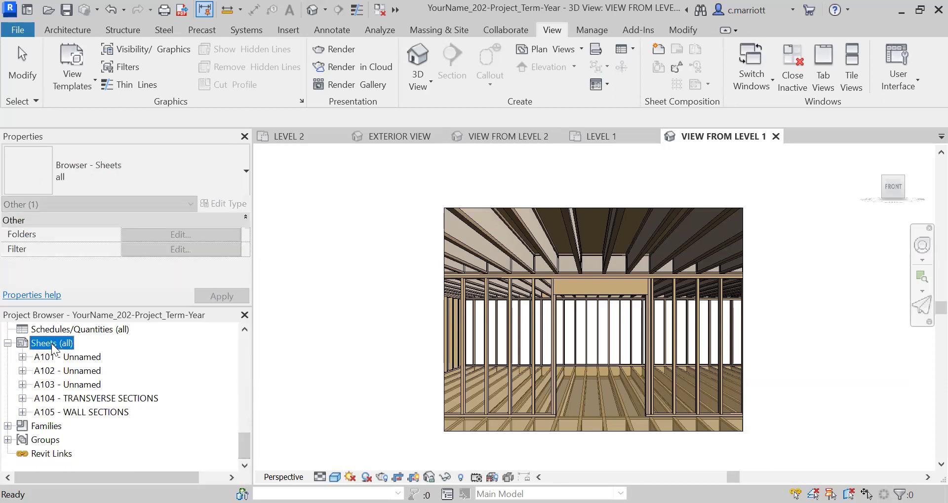
pyautogui.rightClick(51, 343)
pyautogui.click(86, 358)
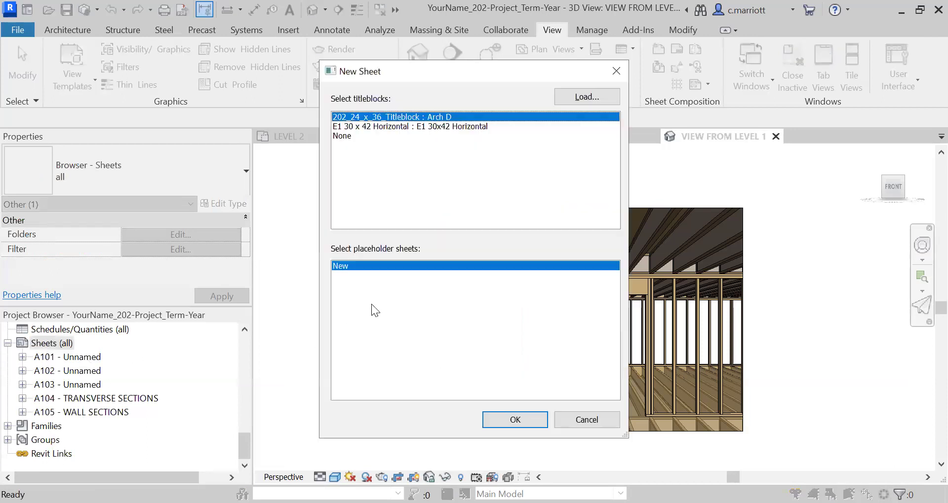
pyautogui.click(508, 424)
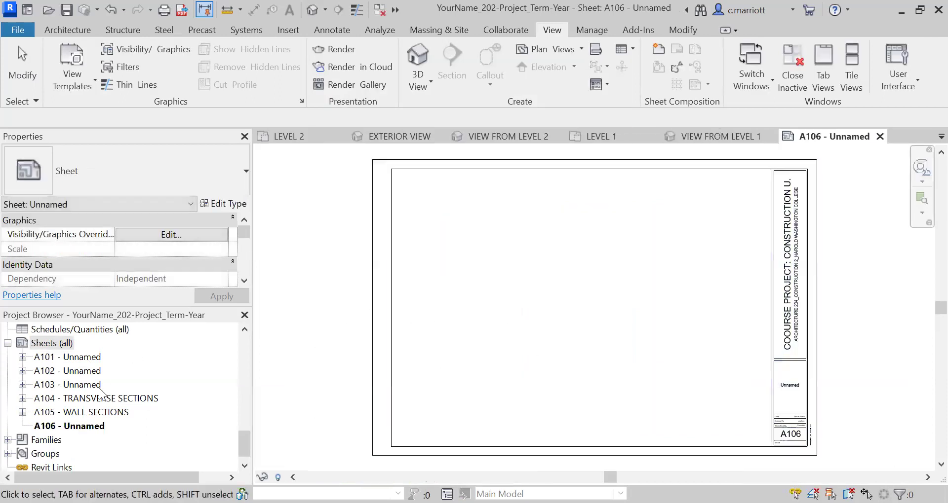
# Rename sheet A106, replacing Unnamed with STRUCTURE 2 FRAMING DETAILS
pyautogui.click(81, 426)
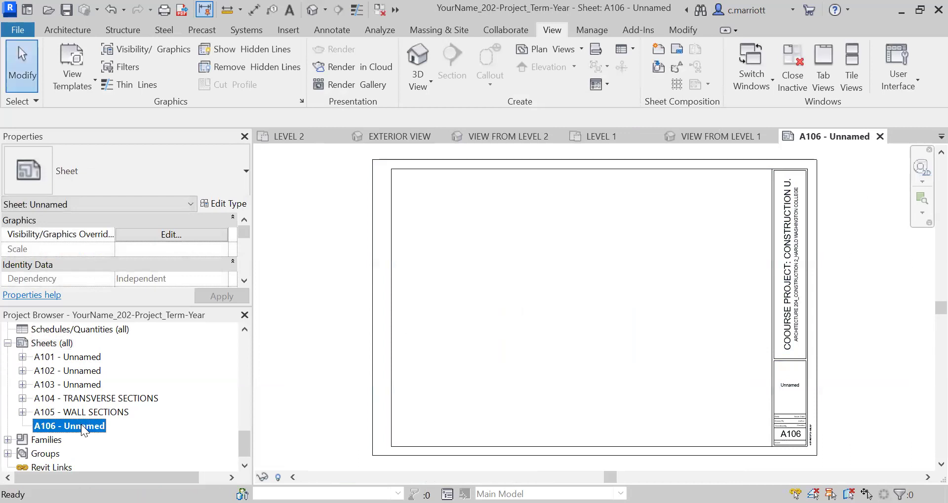
pyautogui.rightClick(80, 425)
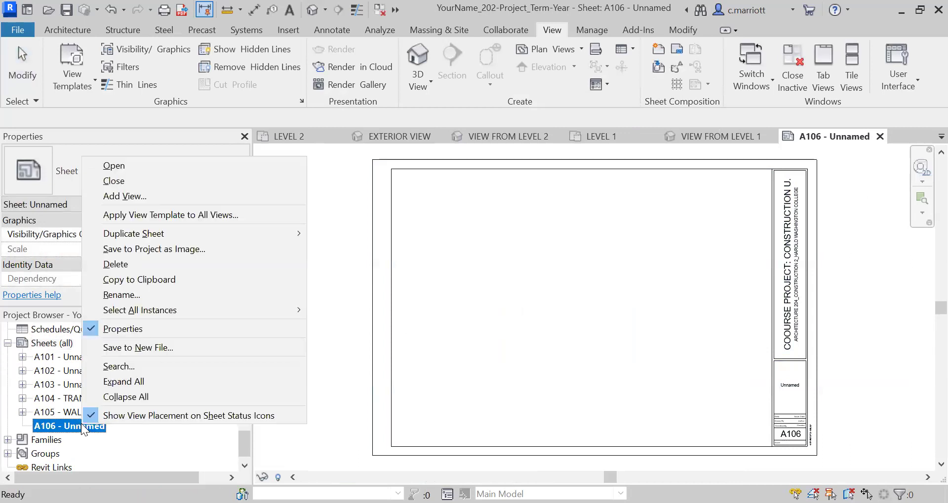
pyautogui.click(124, 298)
pyautogui.doubleClick(439, 271)
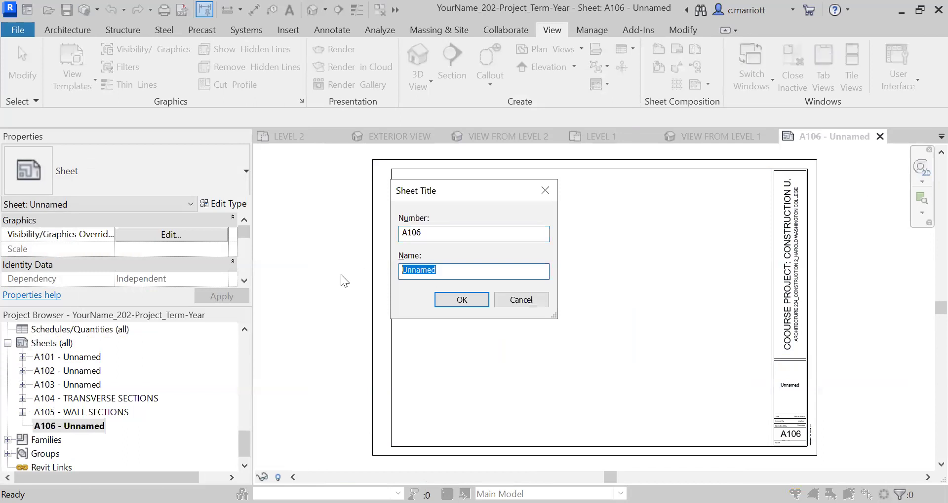
pyautogui.write('STRUCTURE 2')
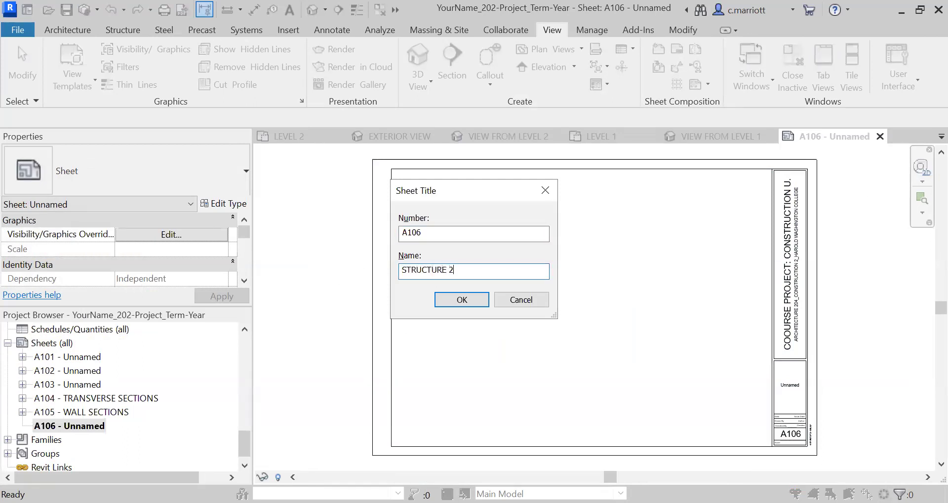
pyautogui.write(' FRAMING DETAILS')
# Confirm the sheet name STRUCTURE 2 FRAMING DETAILS and commit it in the title block label
pyautogui.click(464, 302)
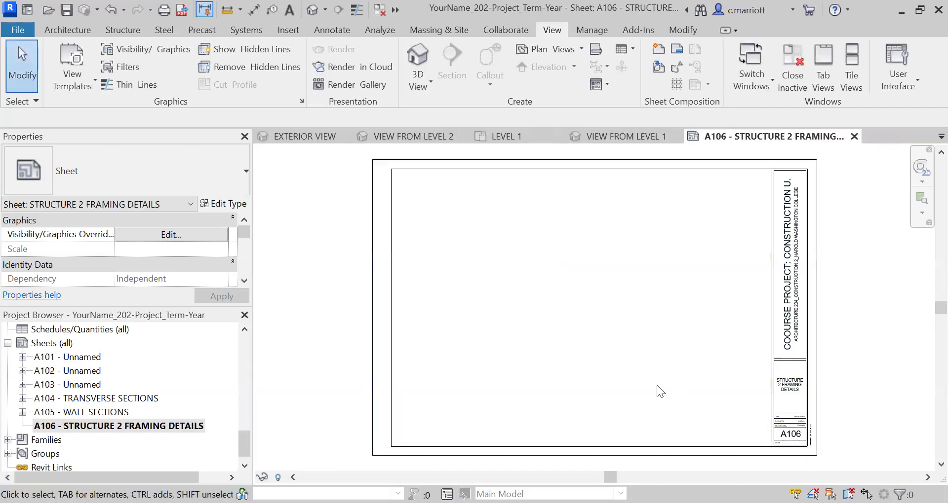
pyautogui.click(791, 389)
pyautogui.click(792, 383)
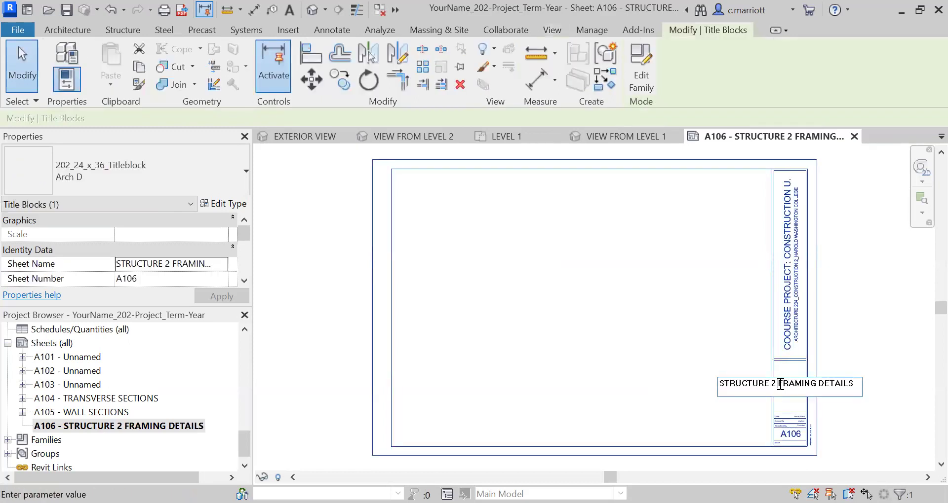
pyautogui.press('Return')
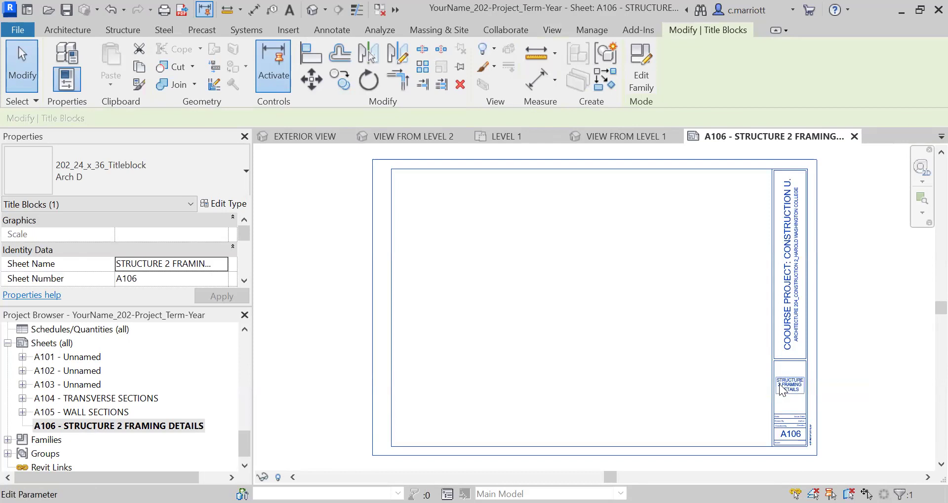
pyautogui.click(851, 411)
# Add spaces after STRUCTURE 2 in the title block name so the label wraps onto four lines
pyautogui.scroll(5, 778, 374)
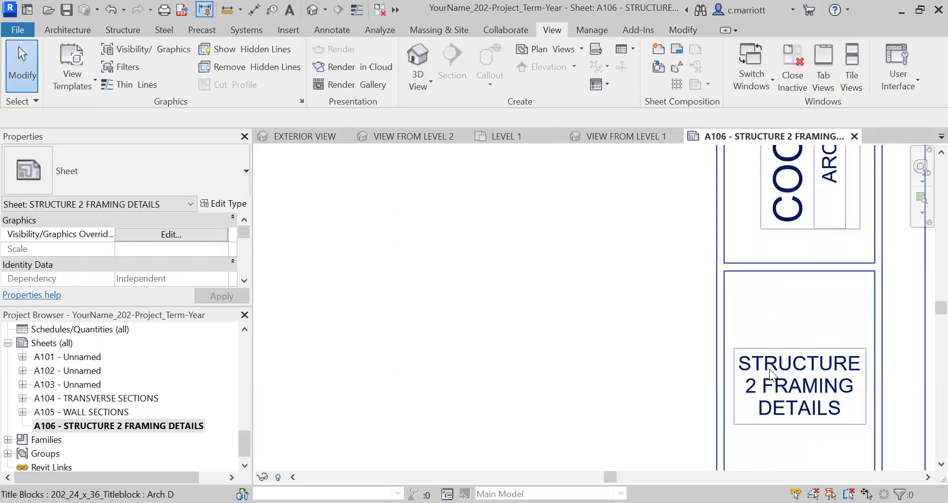
pyautogui.click(760, 387)
pyautogui.click(761, 387)
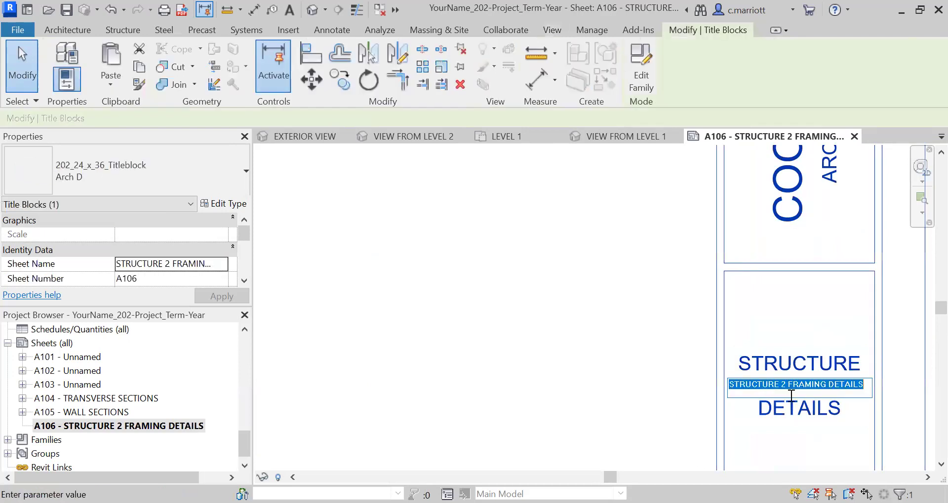
pyautogui.click(792, 387)
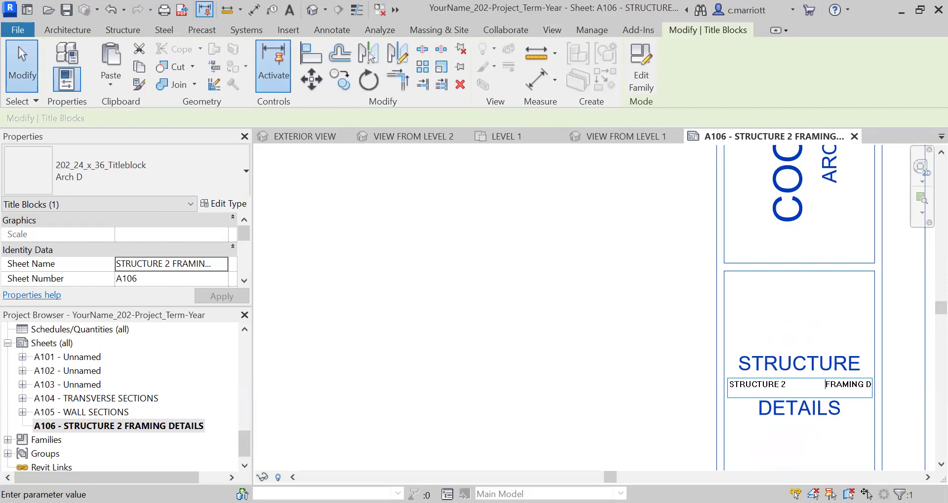
pyautogui.click(616, 351)
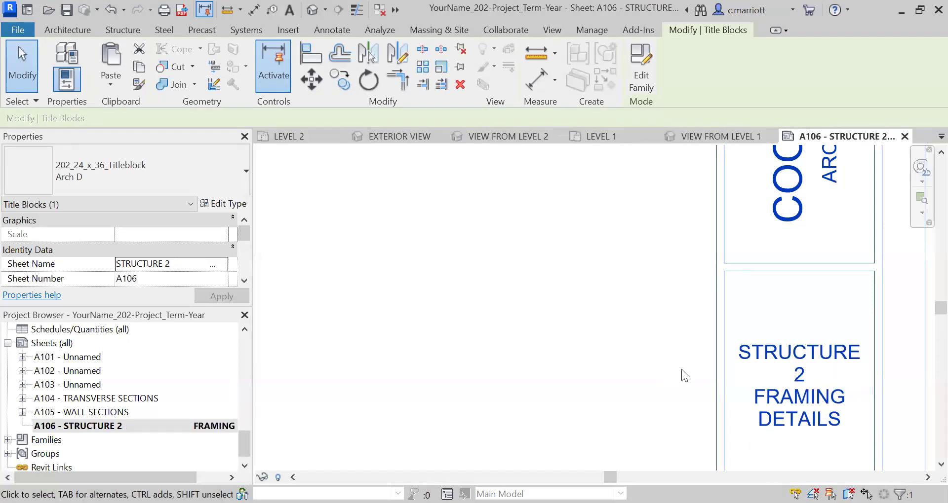
pyautogui.scroll(-2, 630, 385)
pyautogui.scroll(-2, 608, 347)
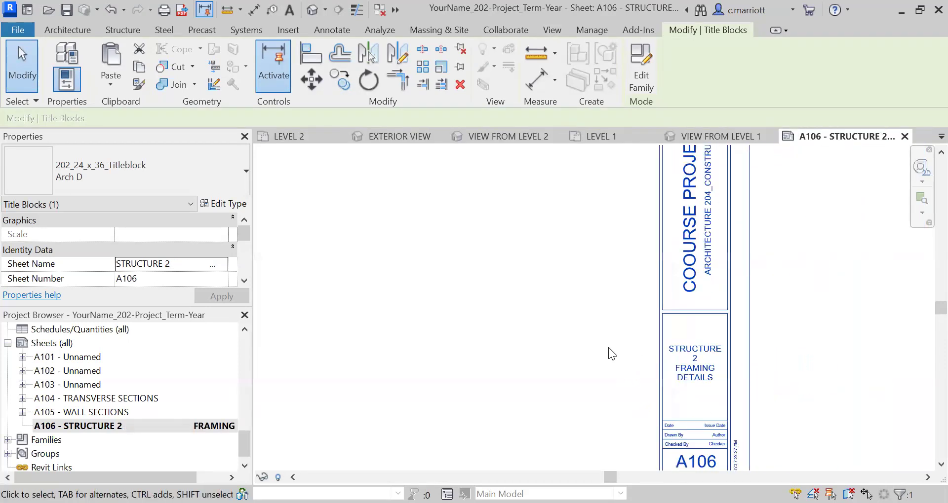
pyautogui.click(568, 352)
pyautogui.scroll(-1, 563, 350)
pyautogui.moveTo(563, 351); pyautogui.dragTo(594, 302, button='middle')
pyautogui.scroll(-1, 593, 301)
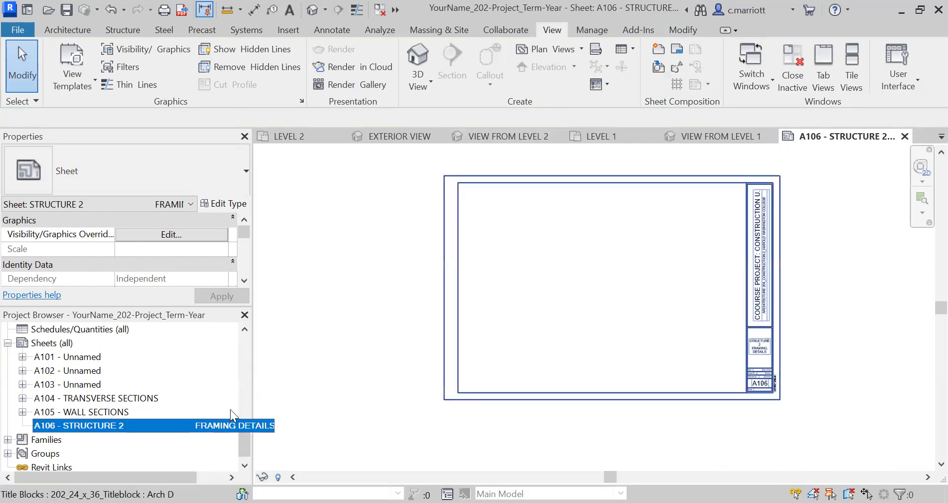
pyautogui.scroll(3, 240, 391)
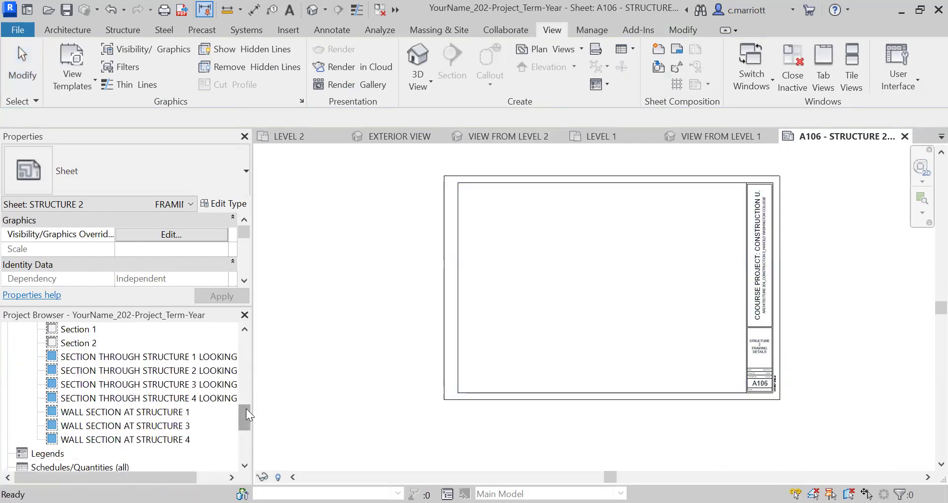
pyautogui.moveTo(245, 409); pyautogui.dragTo(237, 368)
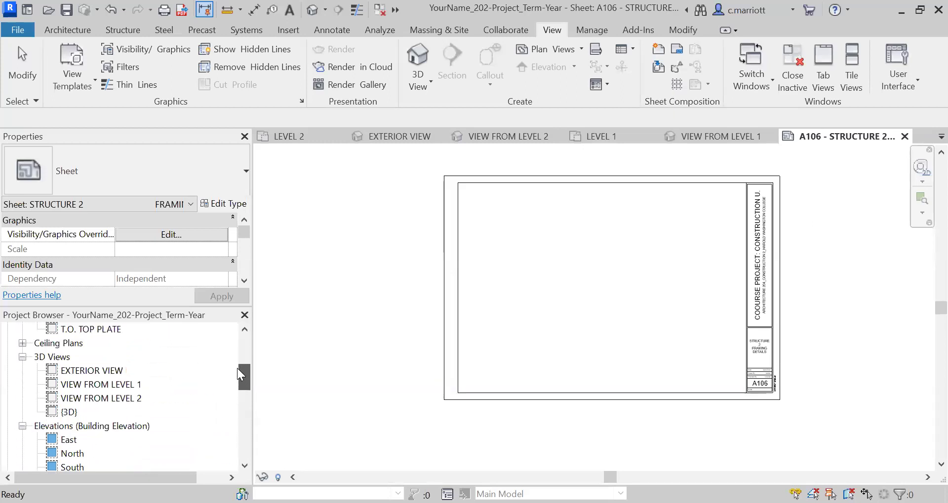
# Stack EXTERIOR VIEW, VIEW FROM LEVEL 1 and VIEW FROM LEVEL 2 down sheet A106's left side
pyautogui.click(75, 374)
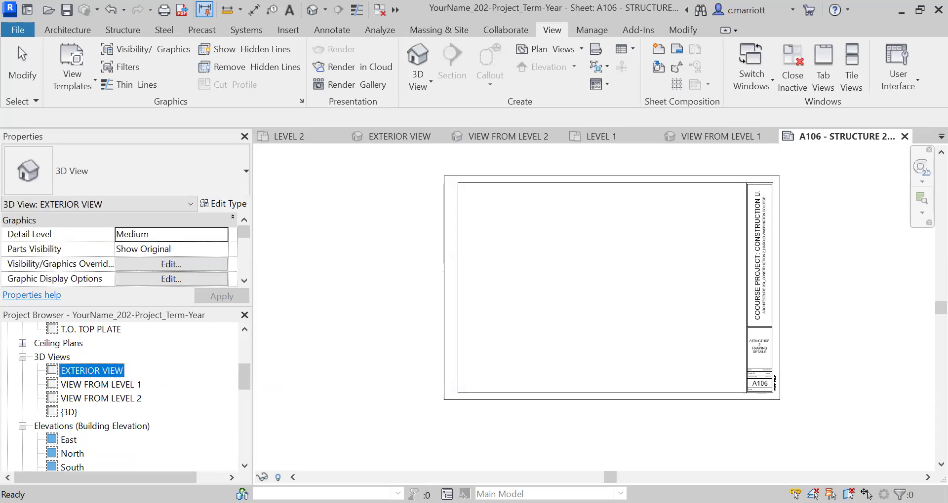
pyautogui.moveTo(76, 370); pyautogui.dragTo(482, 210)
pyautogui.click(494, 223)
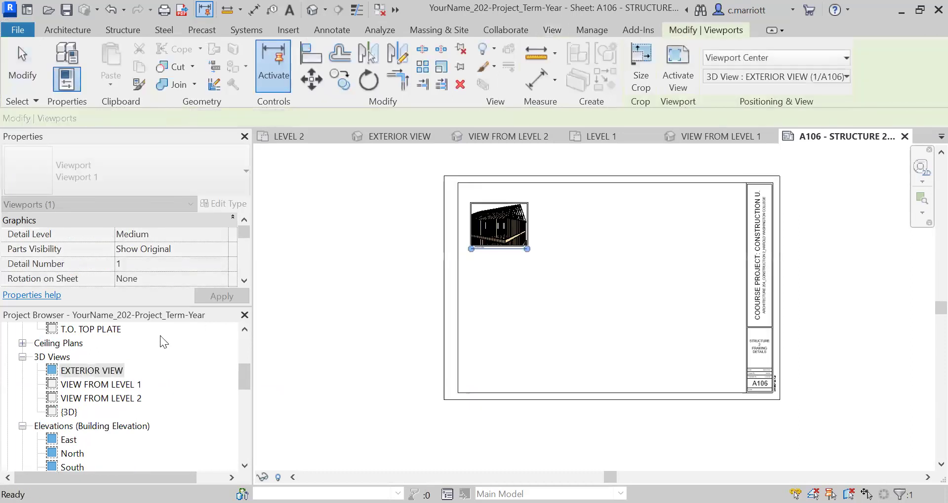
pyautogui.click(89, 385)
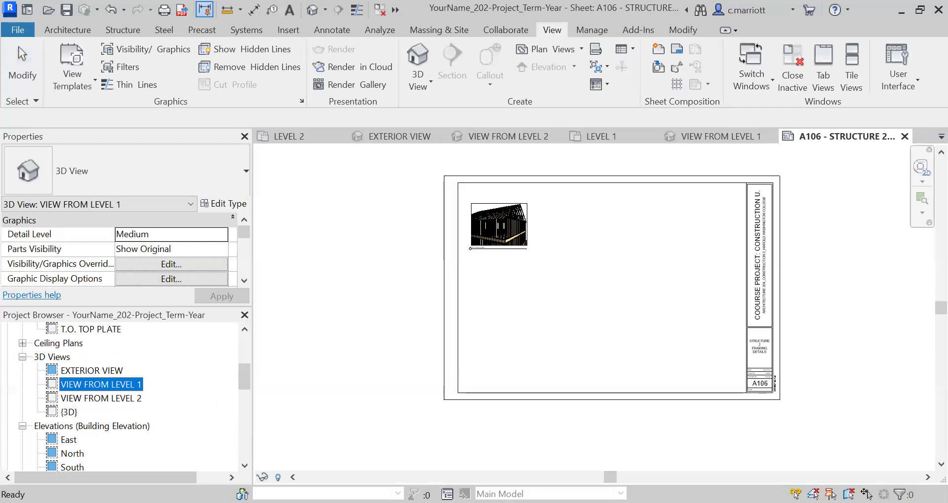
pyautogui.click(495, 280)
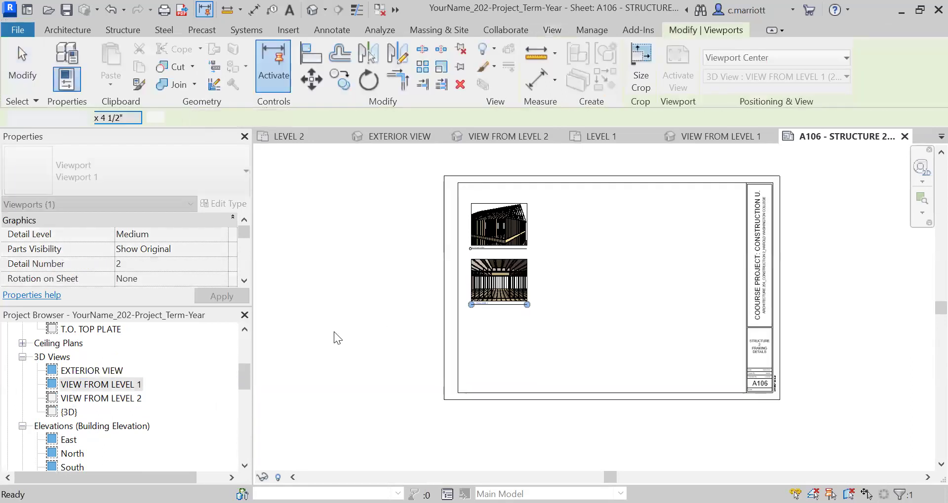
pyautogui.click(67, 398)
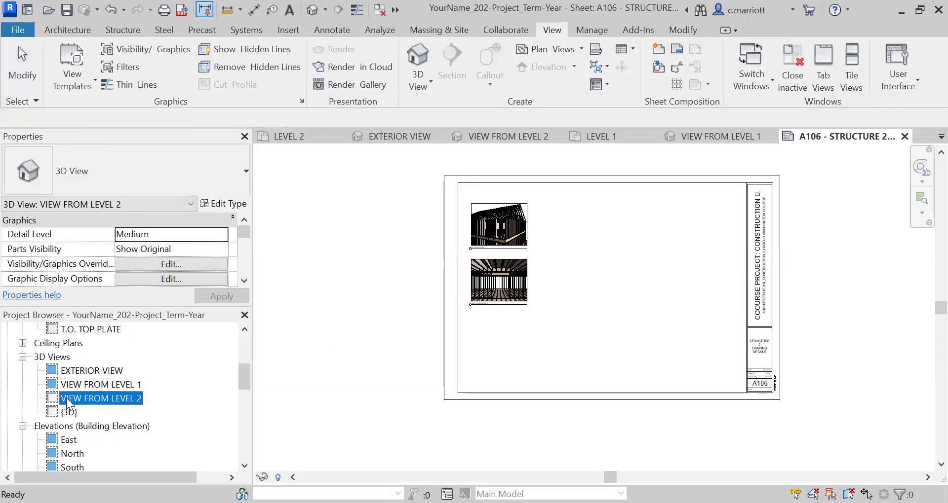
pyautogui.click(498, 339)
pyautogui.click(336, 375)
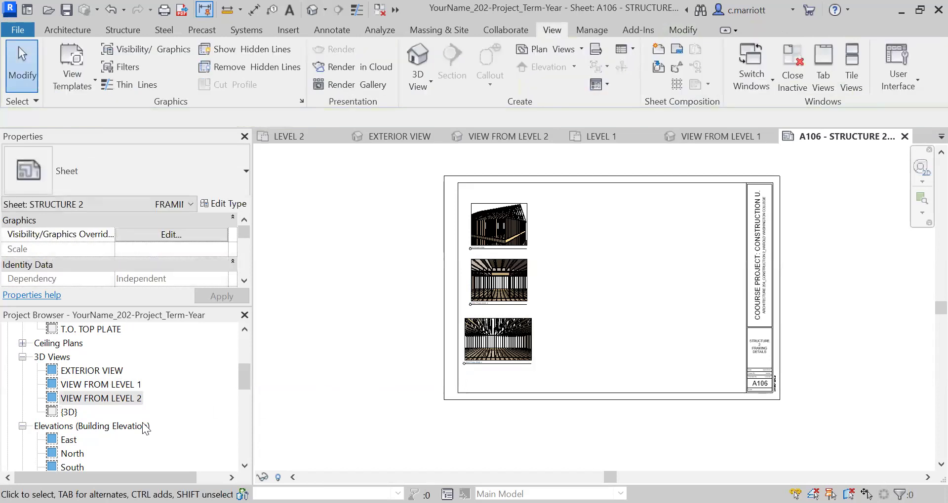
# Open sheet A104 - TRANSVERSE SECTIONS from the Project Browser's Sheets list
pyautogui.click(244, 437)
pyautogui.click(244, 440)
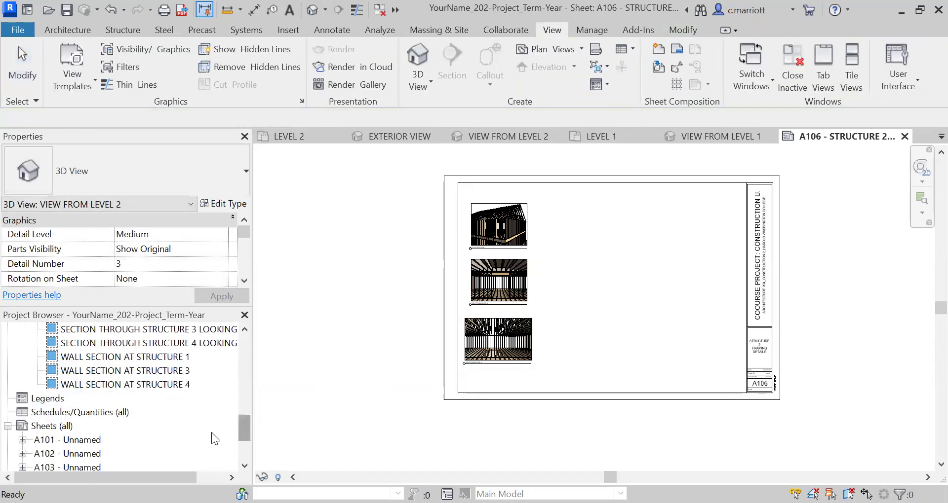
pyautogui.click(245, 455)
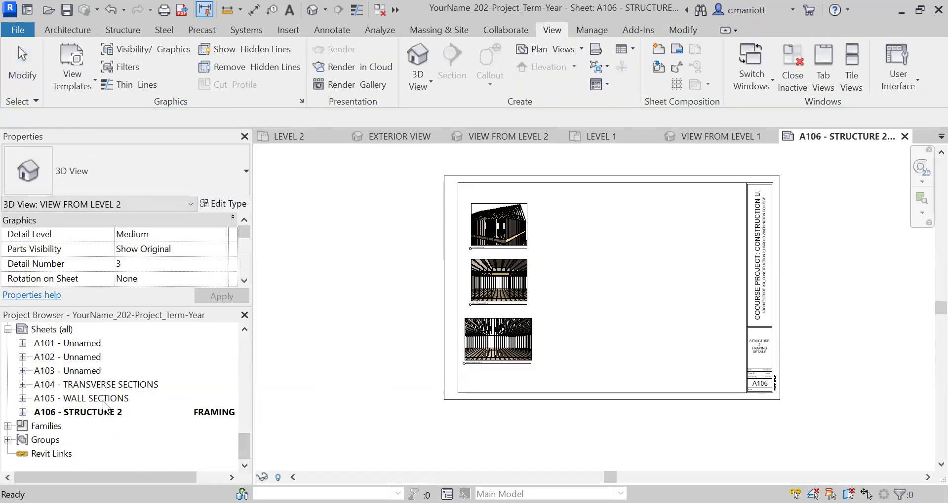
pyautogui.doubleClick(81, 385)
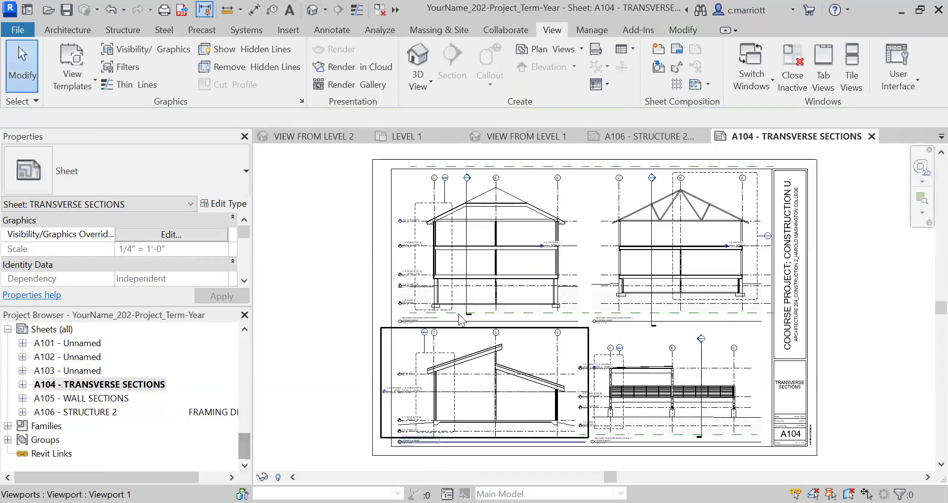
# Look over sheet A104, then bring sheet A106 - STRUCTURE 2 back fully into view
pyautogui.scroll(3, 420, 351)
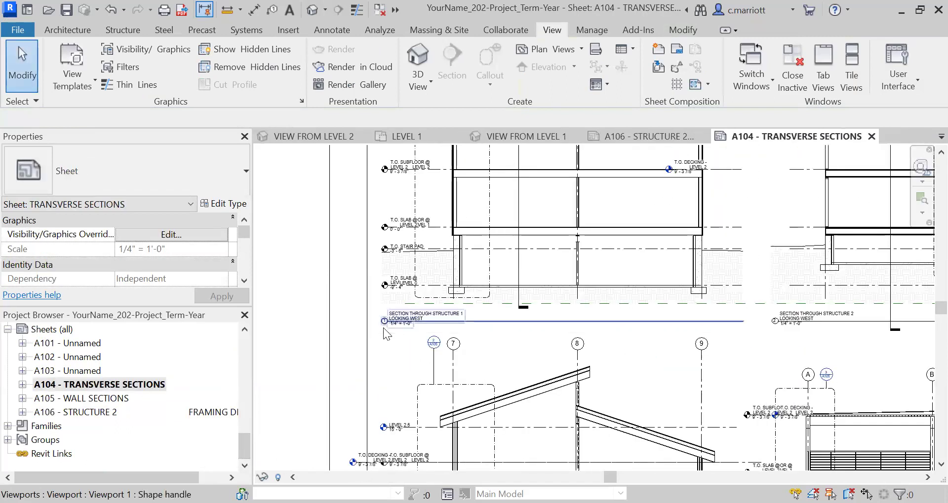
pyautogui.scroll(-2, 412, 390)
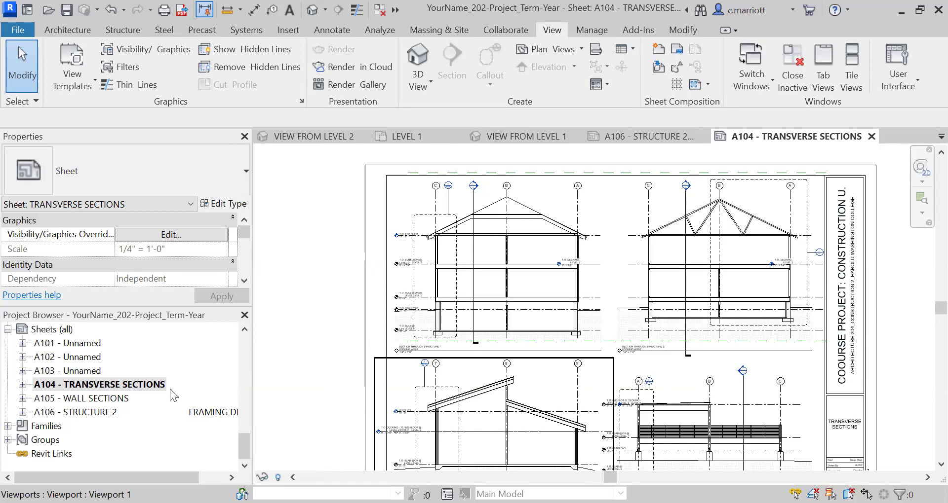
pyautogui.doubleClick(81, 412)
pyautogui.scroll(3, 515, 346)
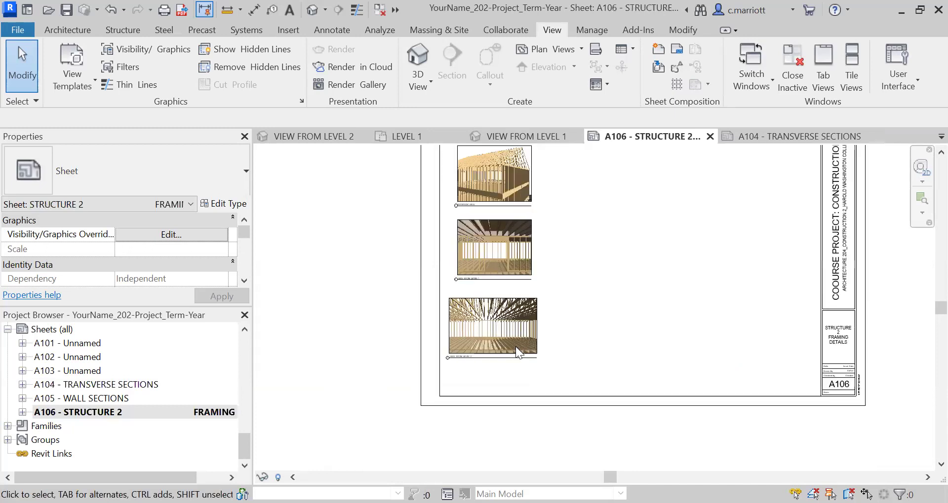
pyautogui.scroll(4, 520, 328)
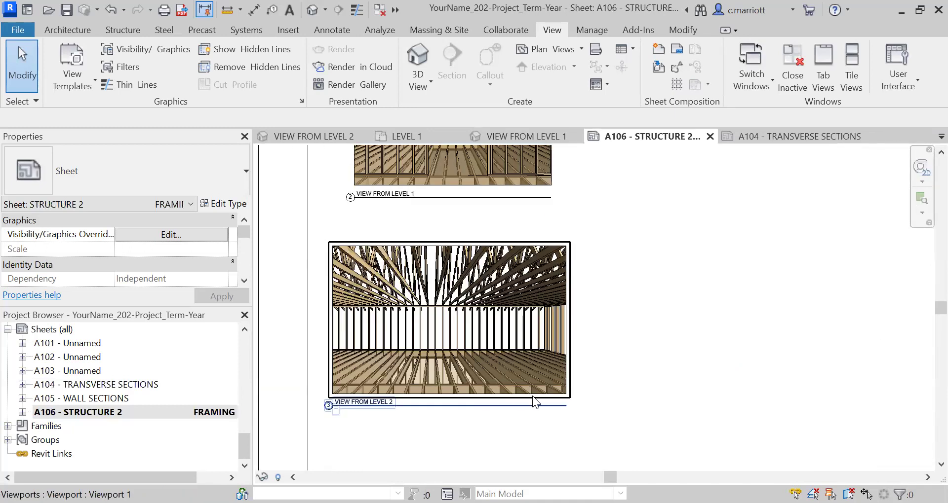
pyautogui.scroll(-6, 484, 373)
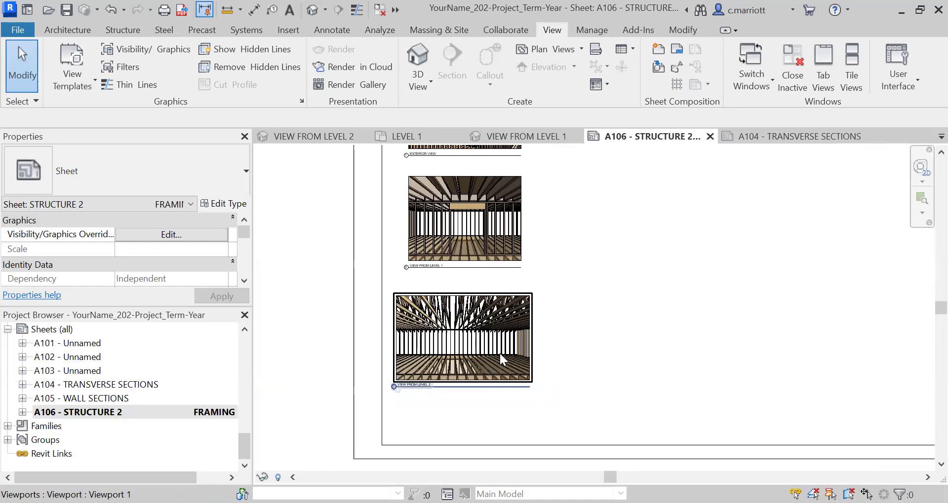
pyautogui.scroll(-1, 536, 345)
pyautogui.moveTo(544, 366); pyautogui.dragTo(533, 383, button='middle')
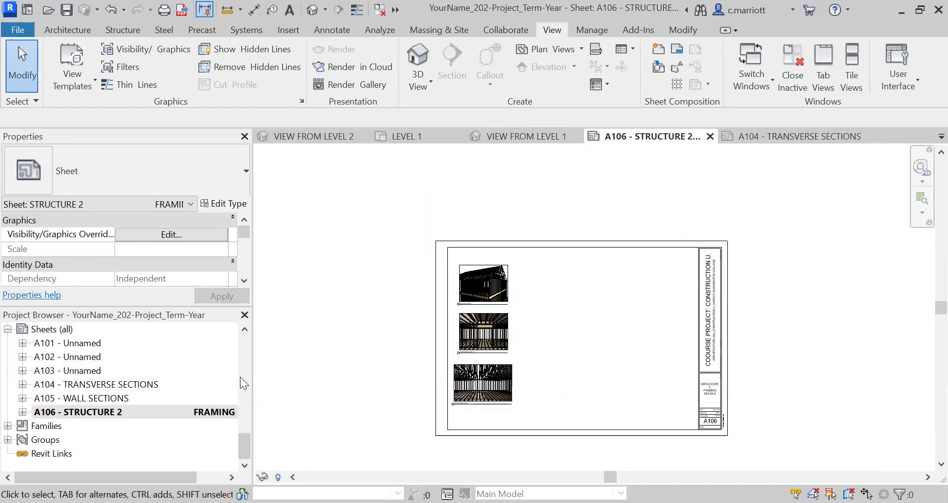
# Place ENLARGED SECTION OF STRUCTURE 2 on sheet A106, right of the three 3D views
pyautogui.click(245, 361)
pyautogui.click(244, 361)
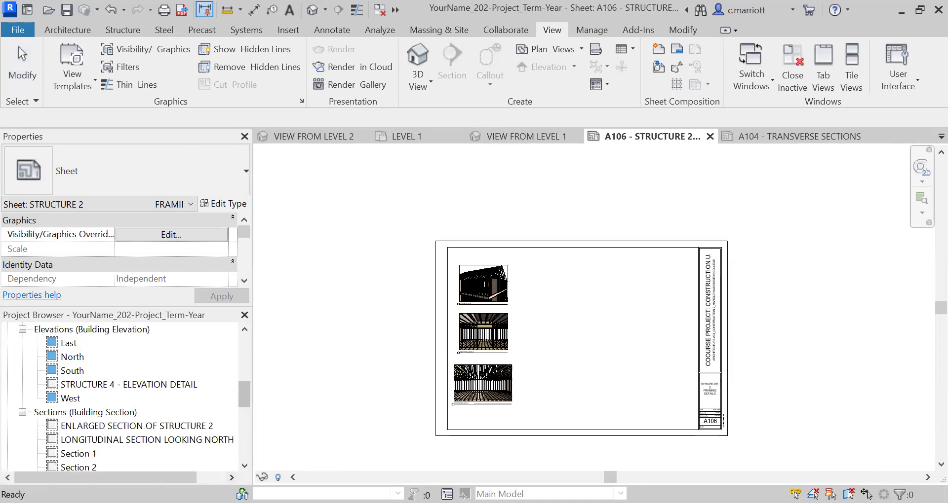
pyautogui.click(245, 466)
pyautogui.click(244, 467)
pyautogui.click(244, 467)
pyautogui.click(245, 467)
pyautogui.click(244, 468)
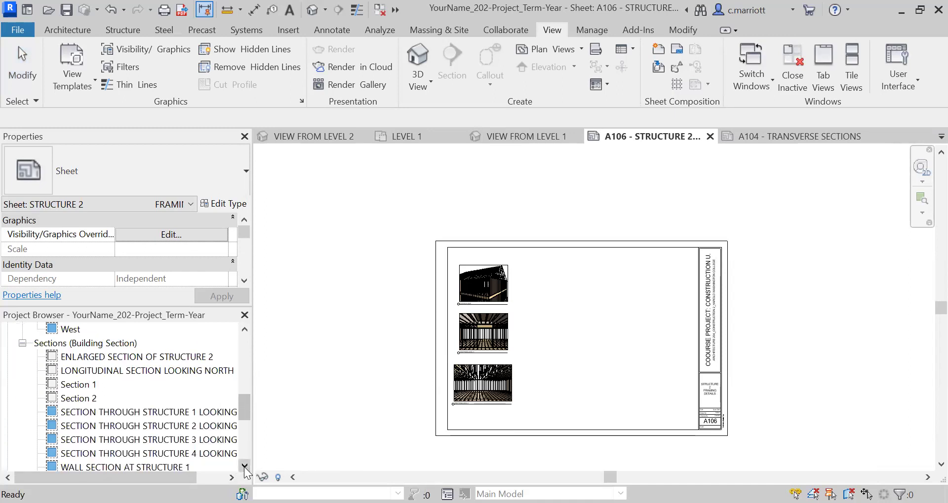
pyautogui.click(244, 468)
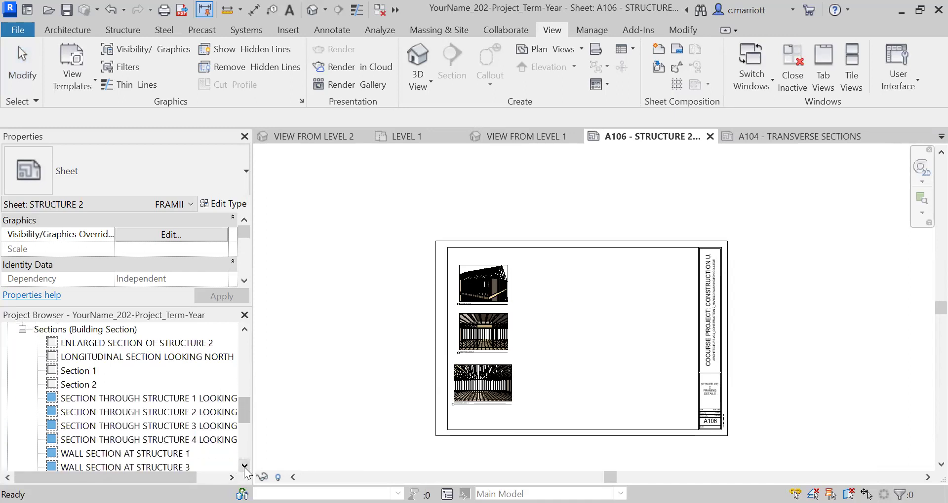
pyautogui.click(99, 346)
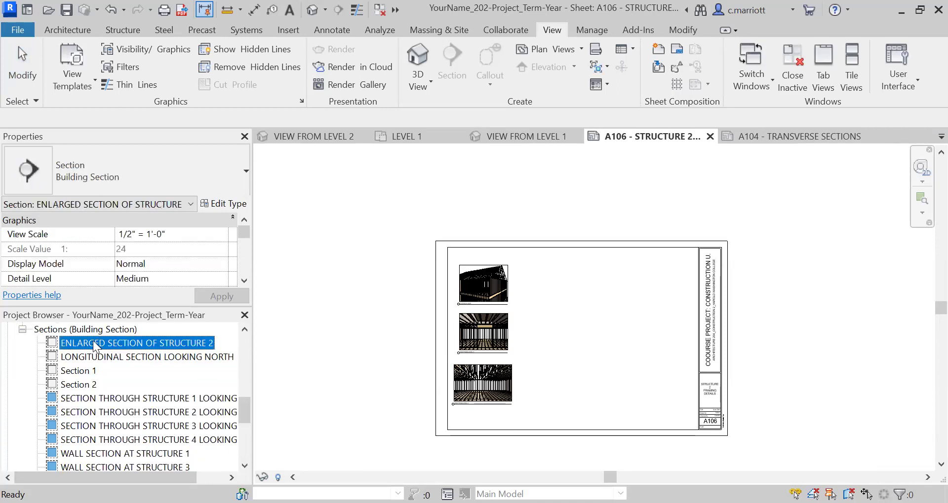
pyautogui.moveTo(137, 343); pyautogui.dragTo(577, 330)
pyautogui.click(582, 337)
pyautogui.click(553, 384)
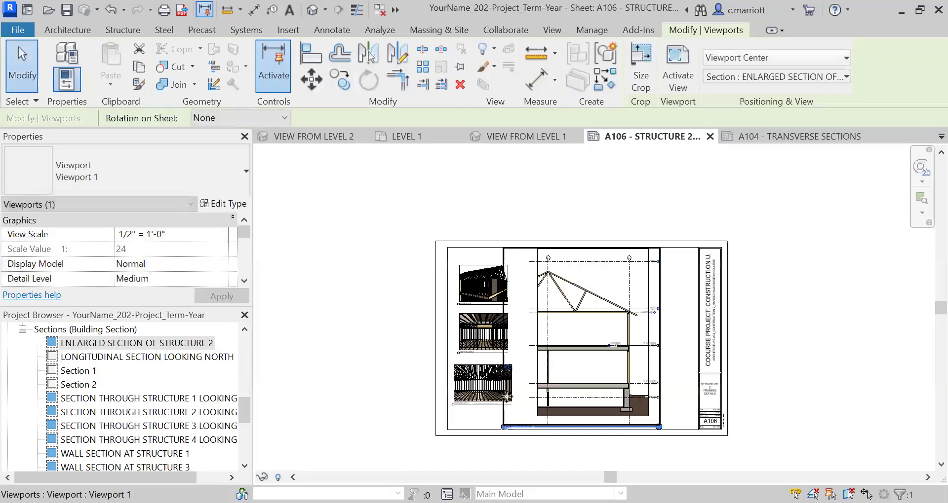
pyautogui.click(245, 348)
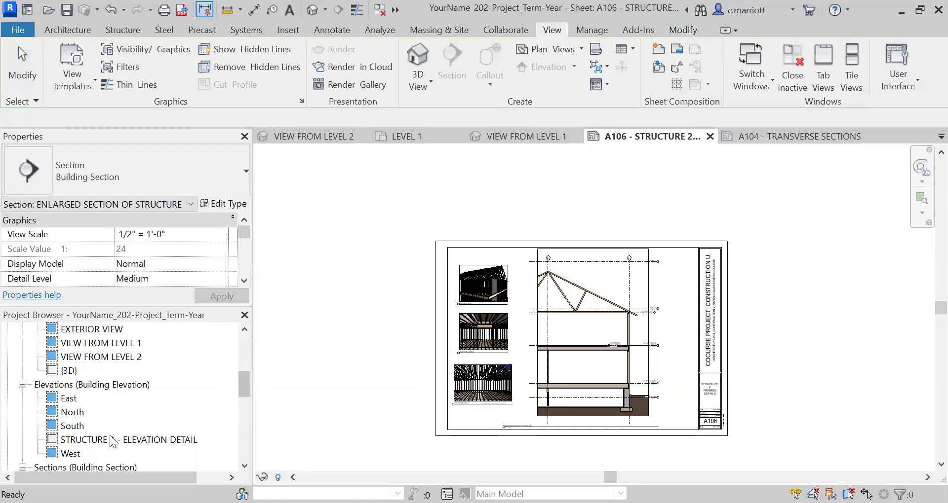
pyautogui.click(80, 444)
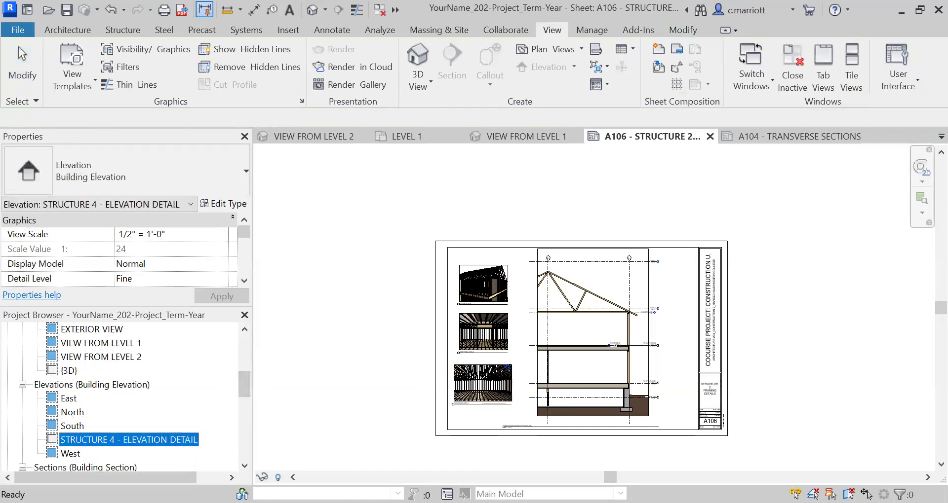
# Place STRUCTURE 4 - ELEVATION DETAIL on sheet A106, right of the enlarged section
pyautogui.moveTo(80, 440); pyautogui.dragTo(668, 368)
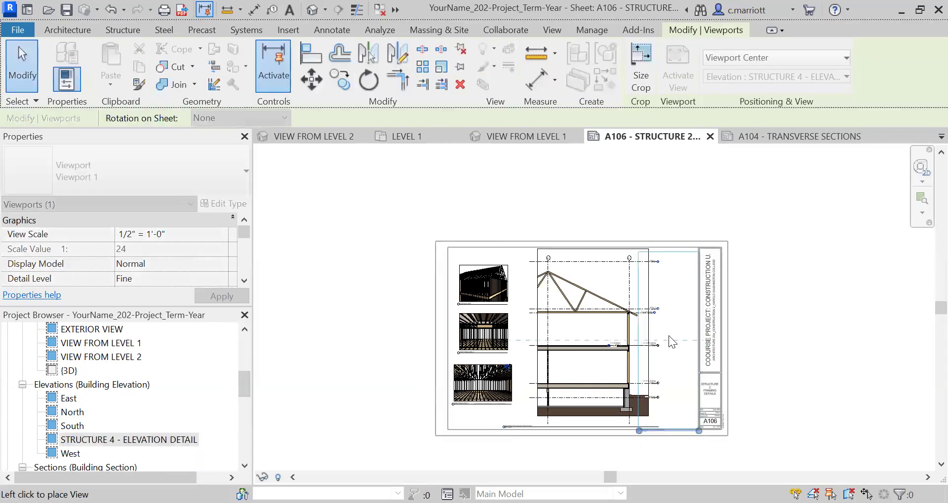
pyautogui.click(668, 341)
pyautogui.scroll(3, 625, 390)
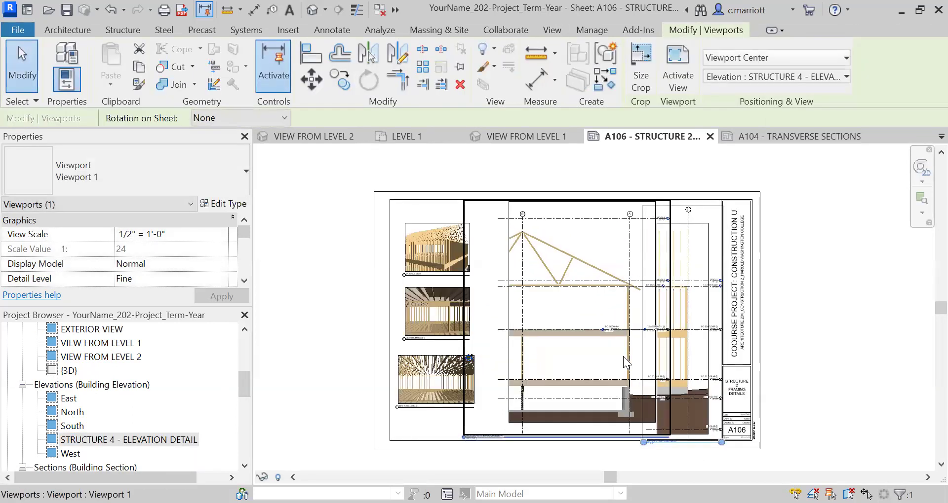
pyautogui.scroll(-3, 662, 364)
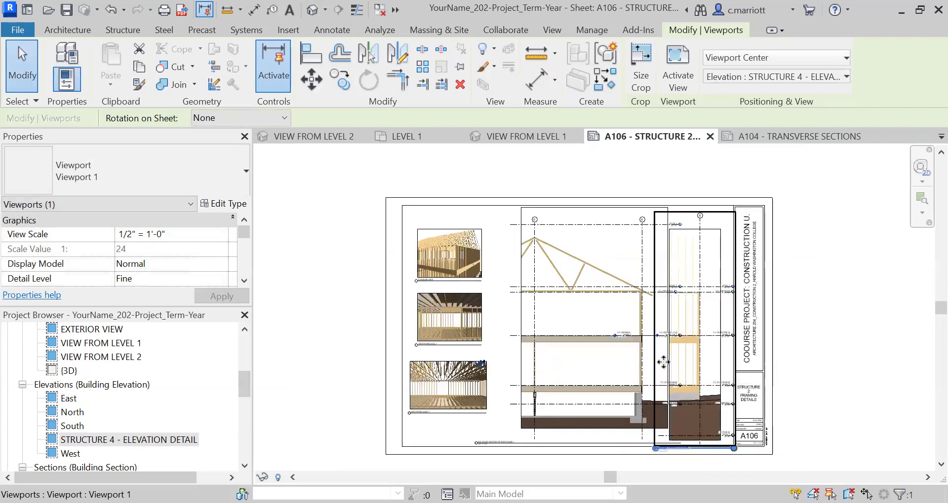
pyautogui.scroll(2, 663, 364)
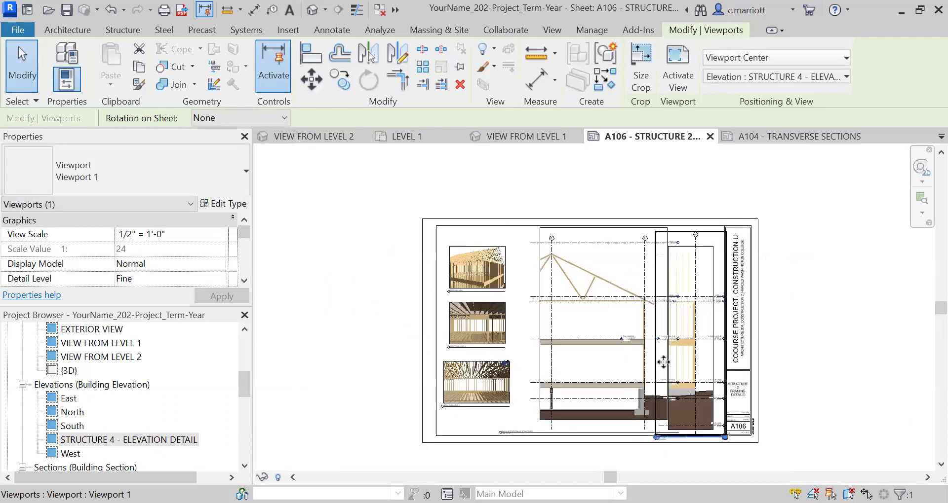
pyautogui.scroll(1, 663, 364)
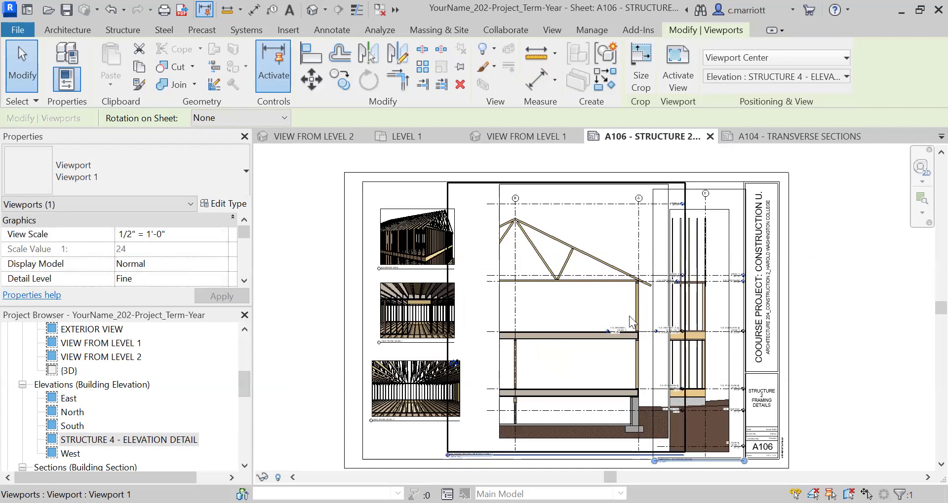
# Nudge the enlarged section and elevation detail viewports into alignment with the arrow keys
pyautogui.click(538, 328)
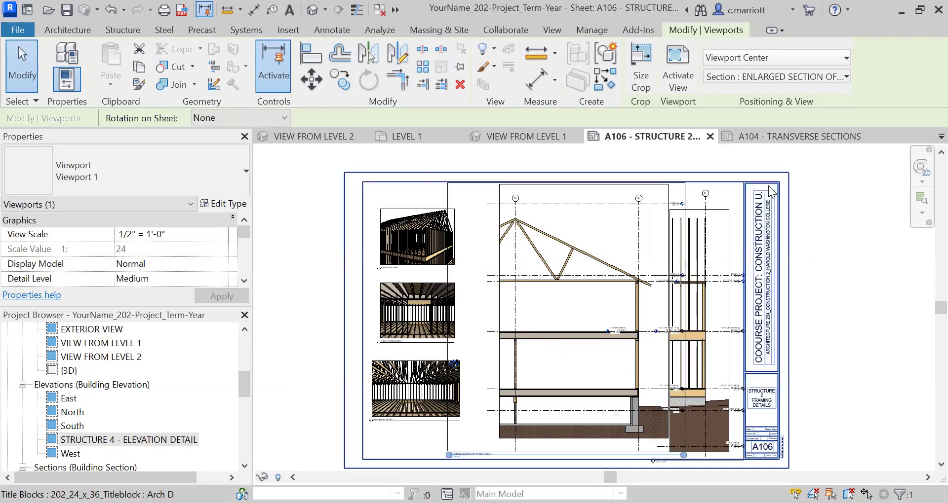
pyautogui.press('Escape')
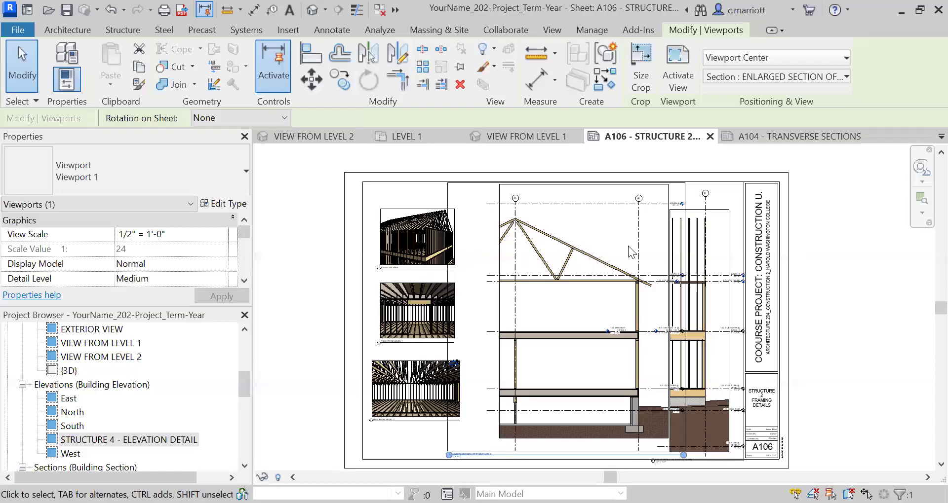
pyautogui.click(516, 247)
pyautogui.press('Left')
pyautogui.press('Left')
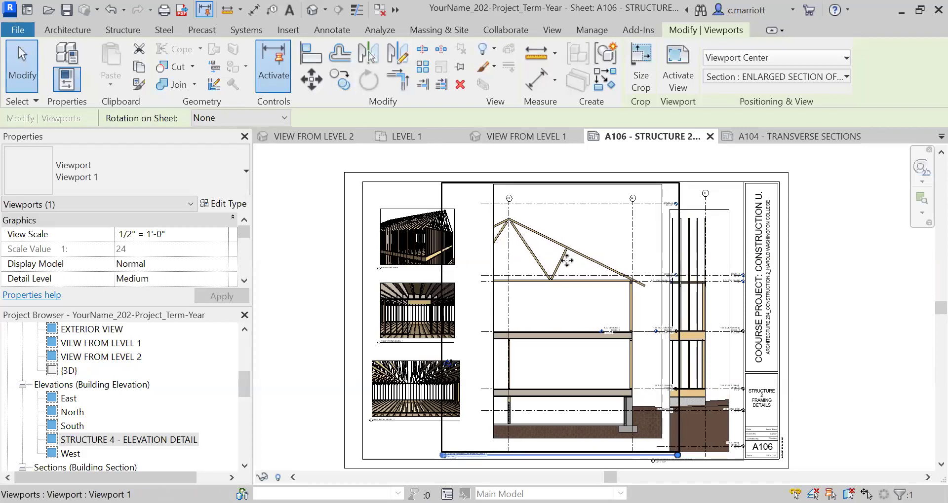
pyautogui.click(710, 305)
pyautogui.click(704, 291)
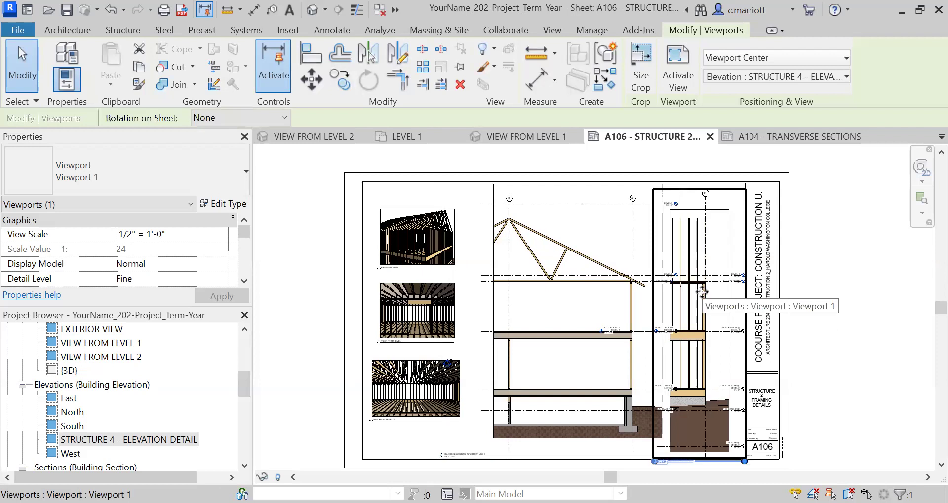
pyautogui.press('Up')
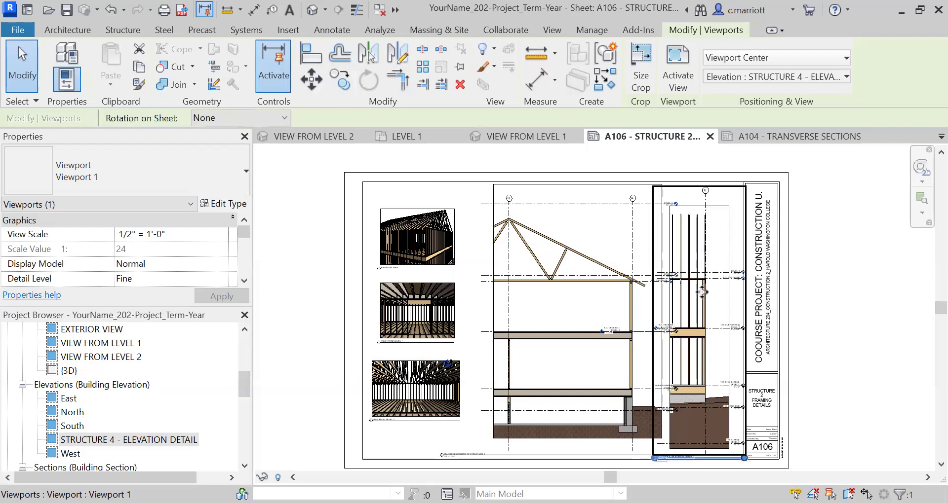
pyautogui.press('Down')
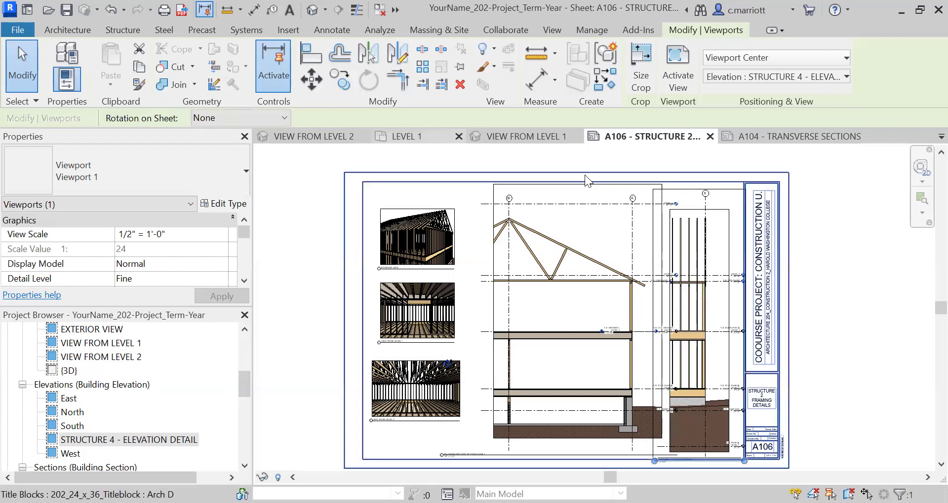
pyautogui.click(504, 254)
pyautogui.press('Left')
pyautogui.press('Left')
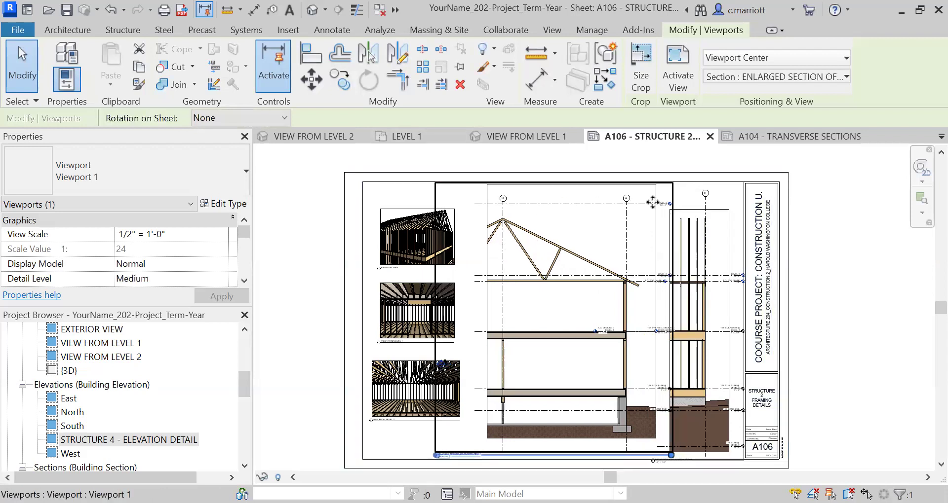